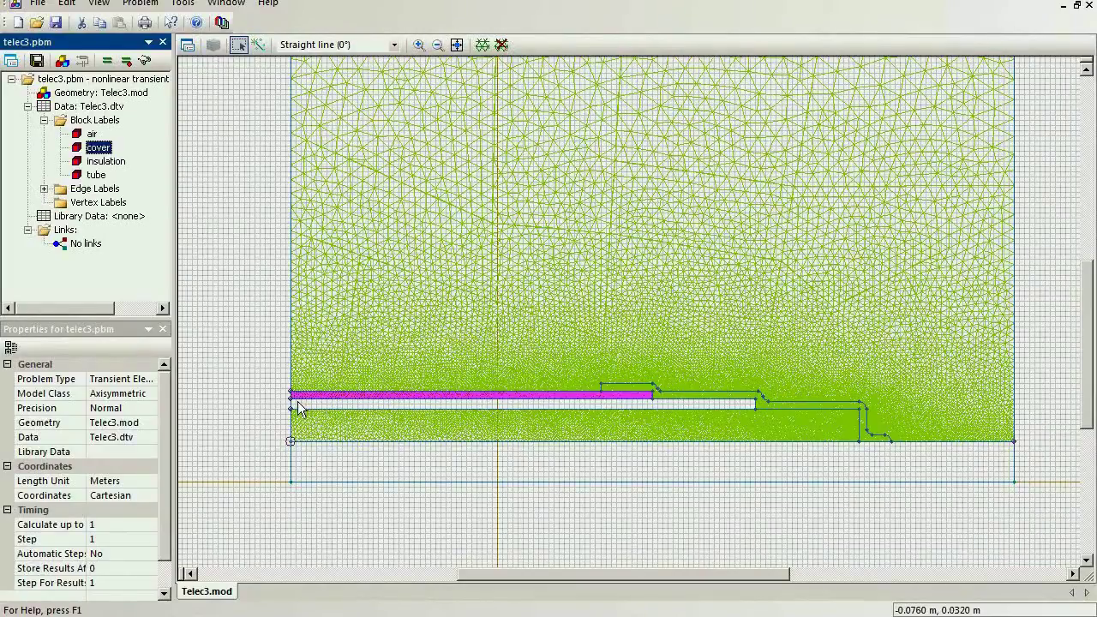
Confirm the conductor edge label holds U0 = 110000 V, closing without changes
click(45, 189)
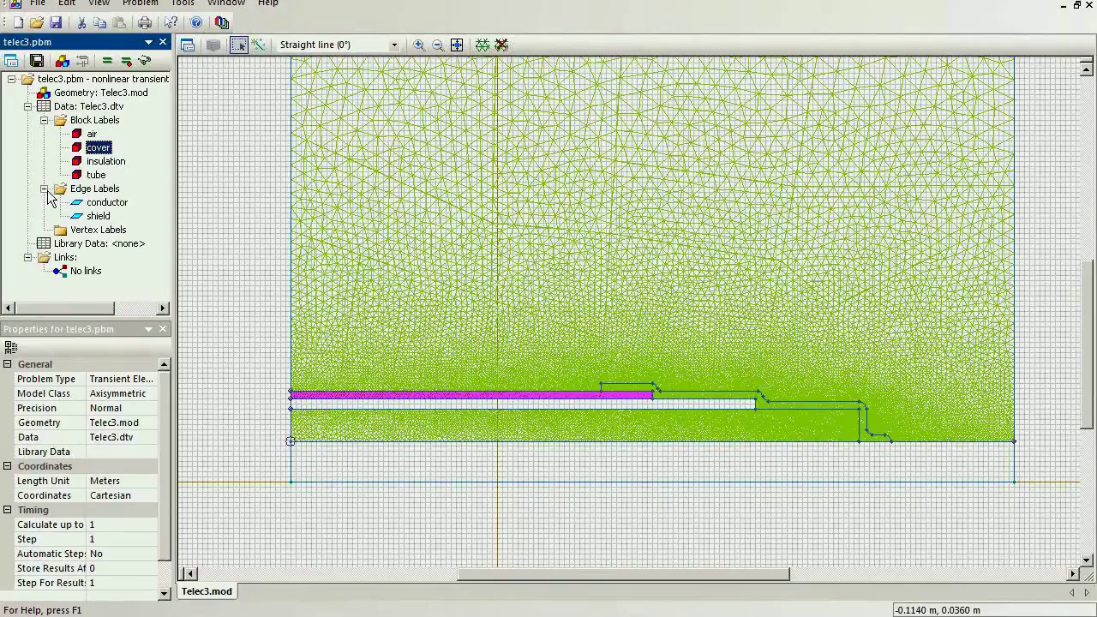
click(94, 204)
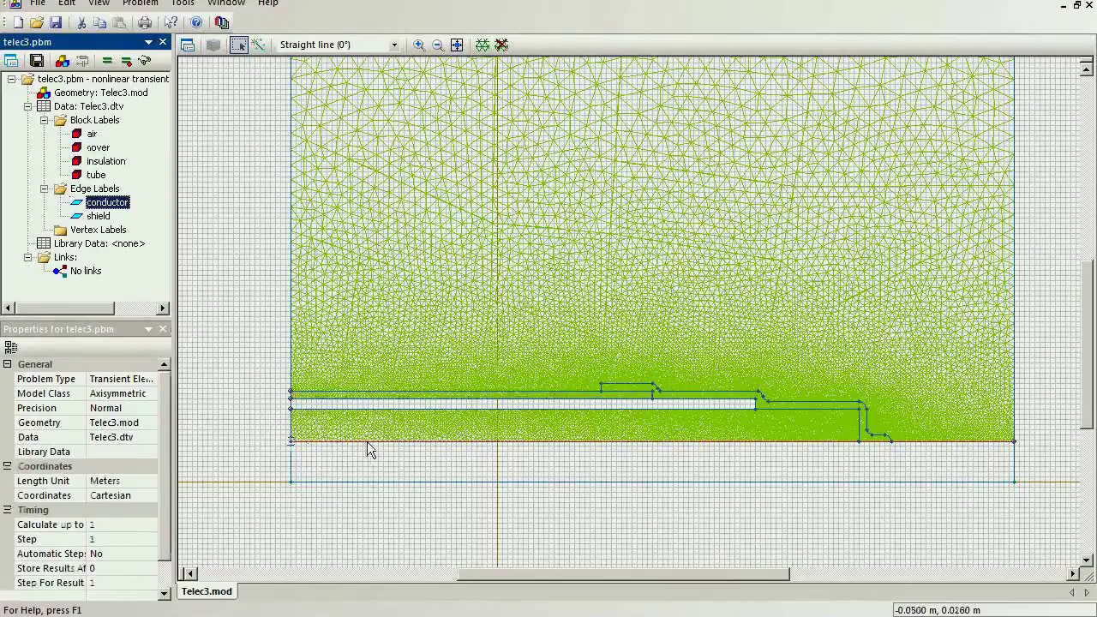
double_click(113, 205)
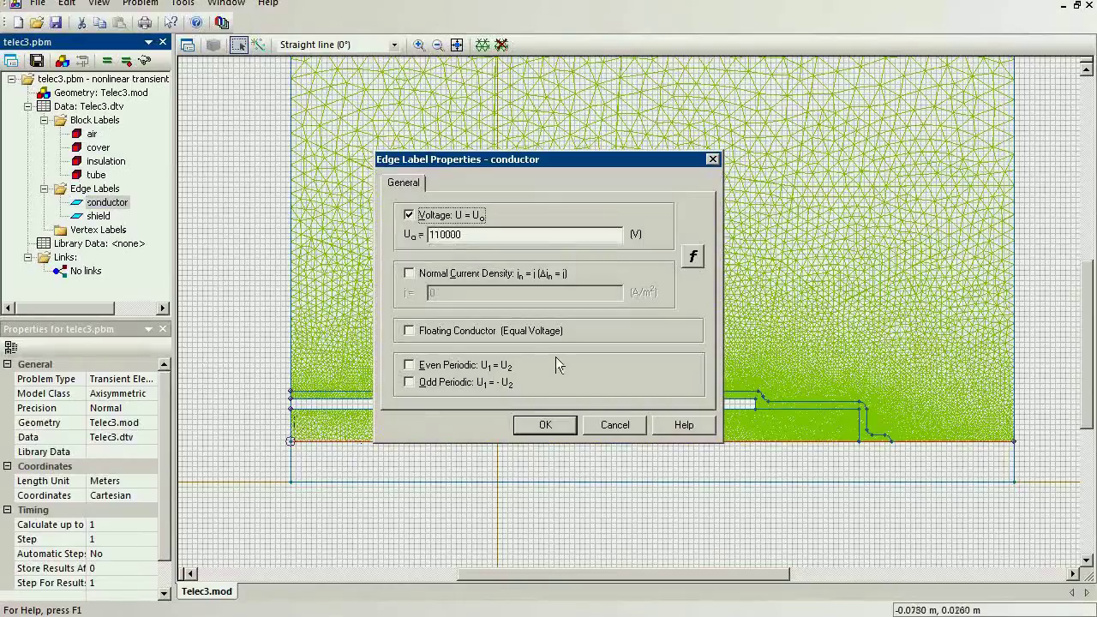
click(615, 425)
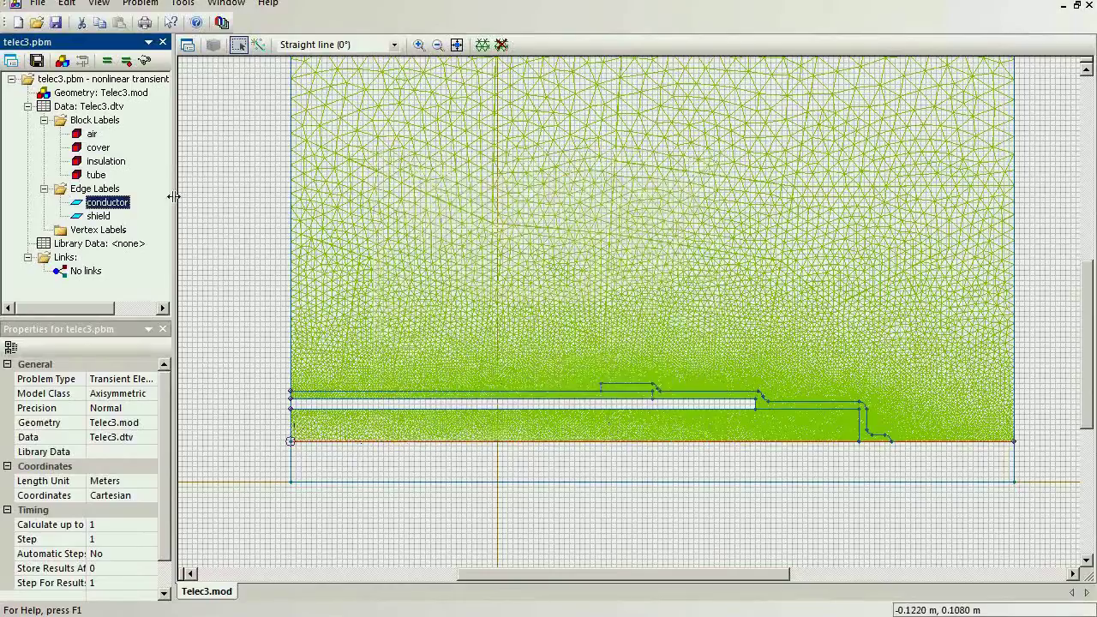
Confirm the shield edge label holds U0 = 0 V, closing without changes
click(90, 216)
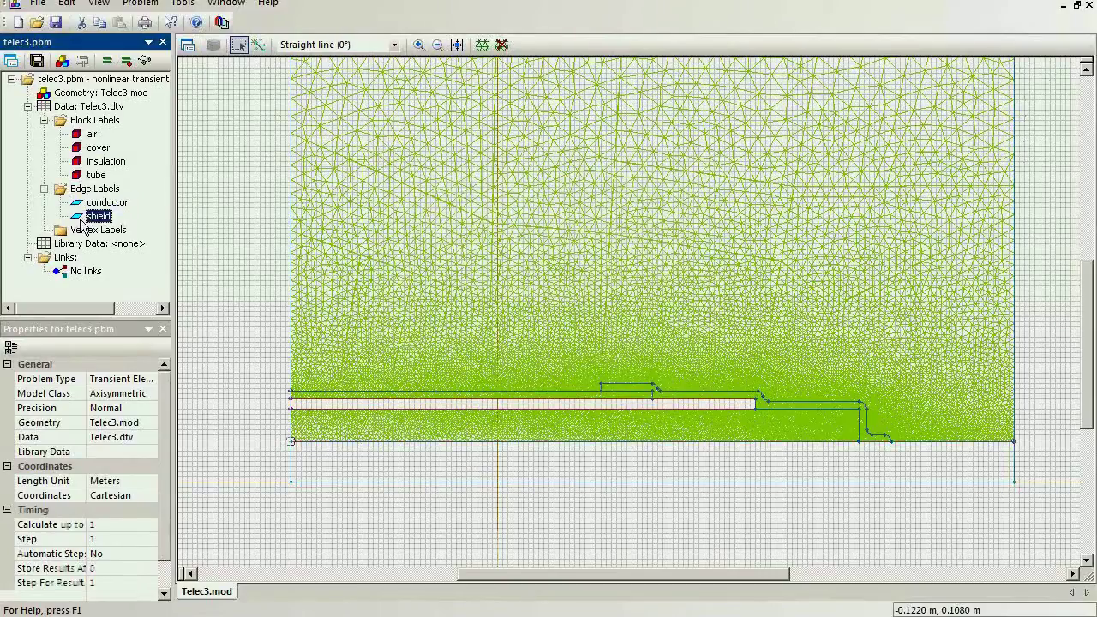
double_click(83, 221)
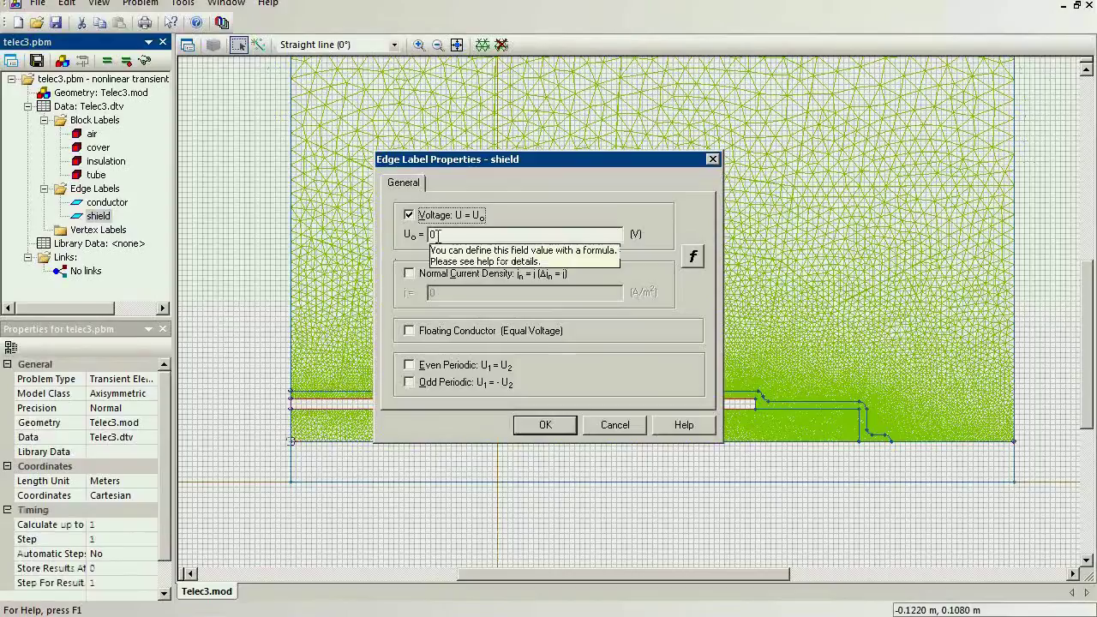
click(607, 426)
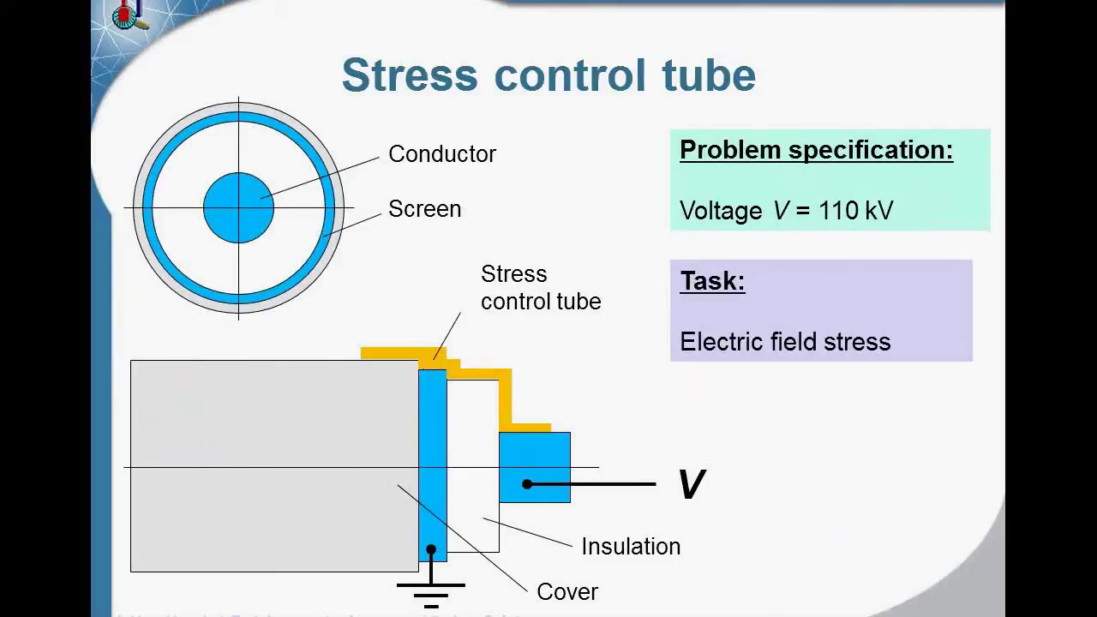
Return to the mesh view, select the tube label and zoom in on the stepped tube
click(435, 363)
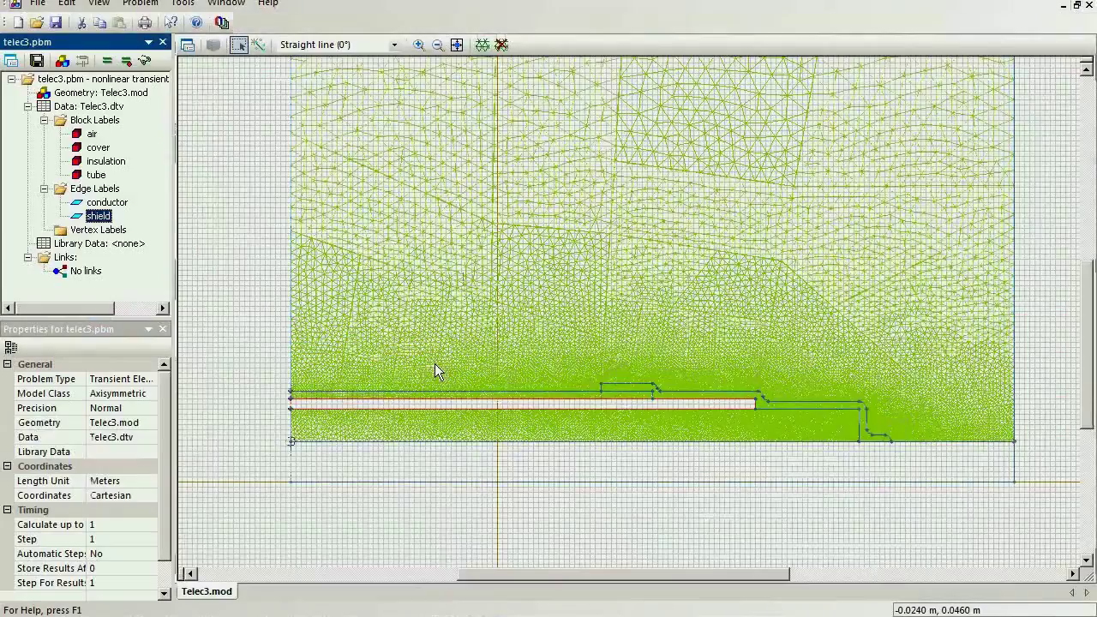
click(102, 177)
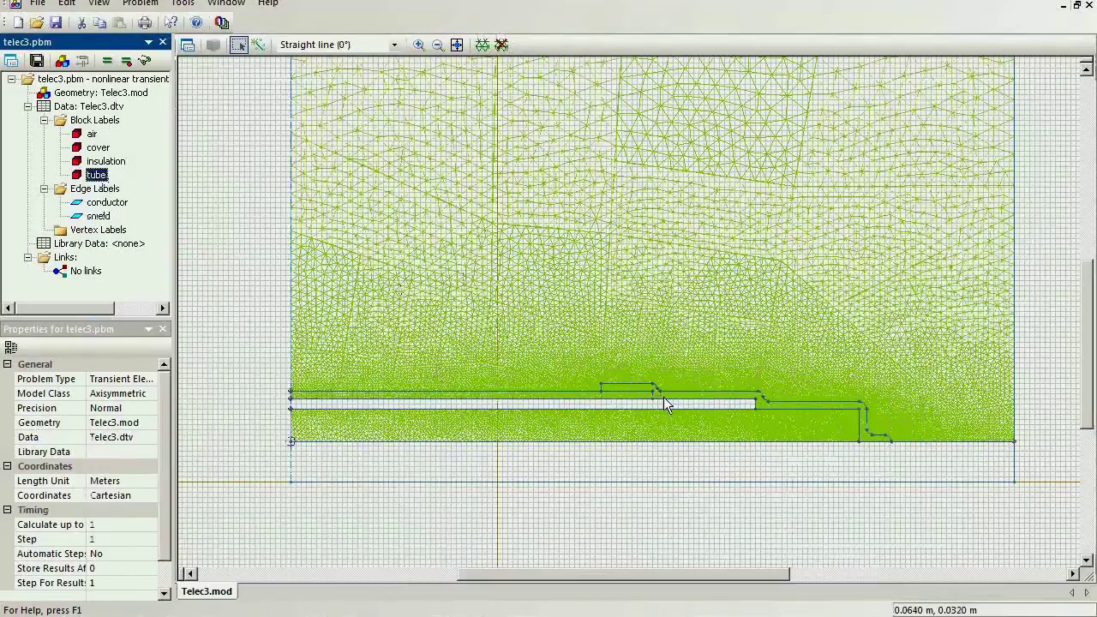
click(418, 45)
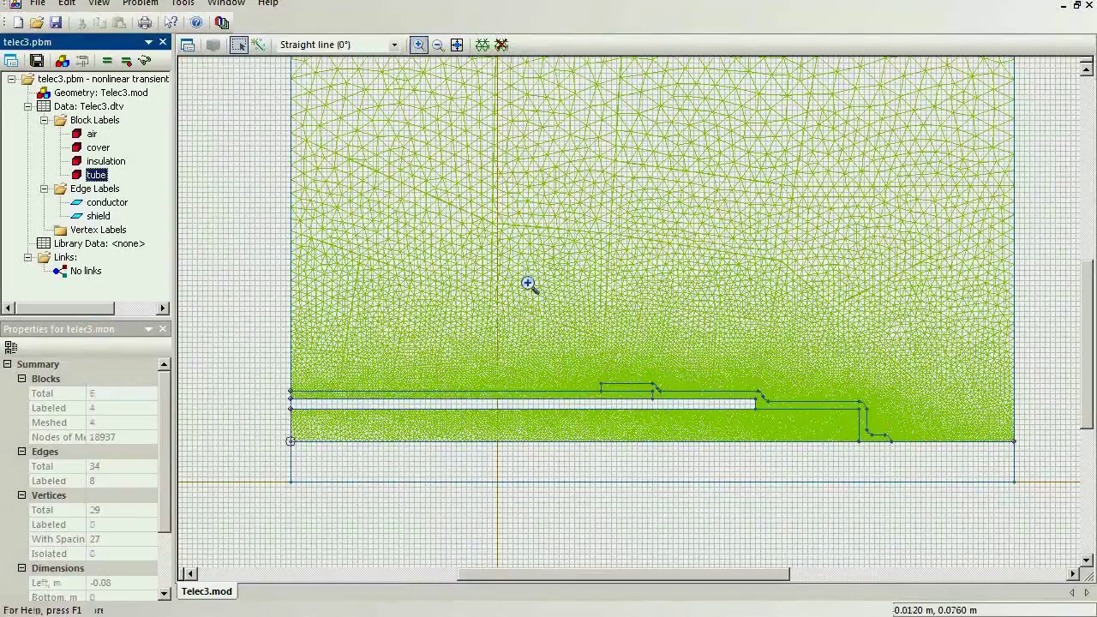
drag(571, 350, 937, 495)
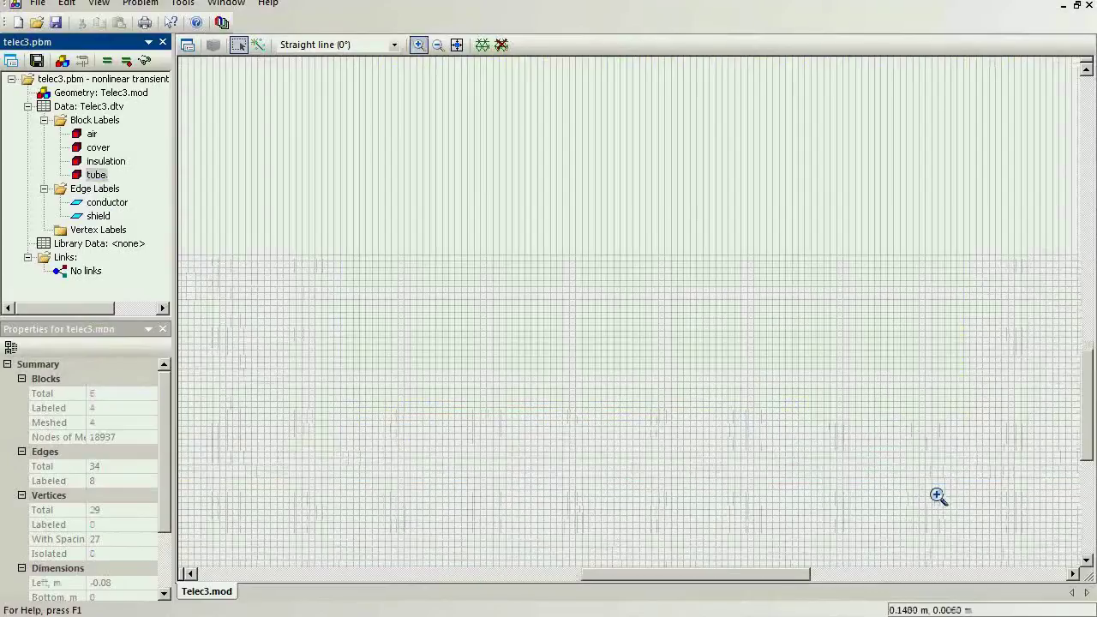
Select the stepped tube strip and the surrounding air block to inspect them
click(239, 44)
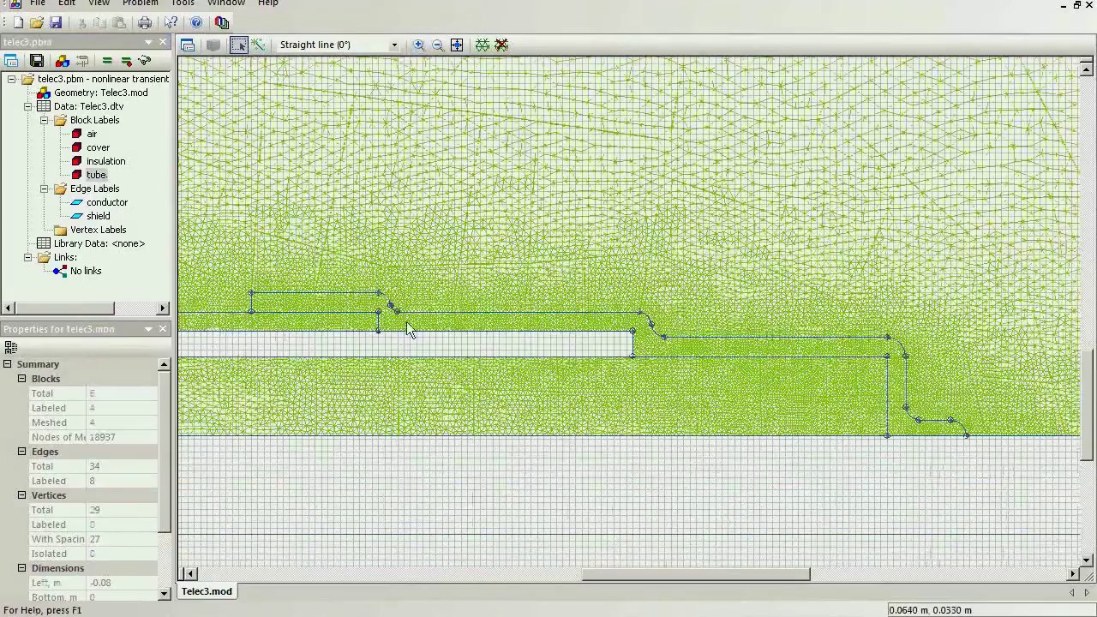
click(420, 323)
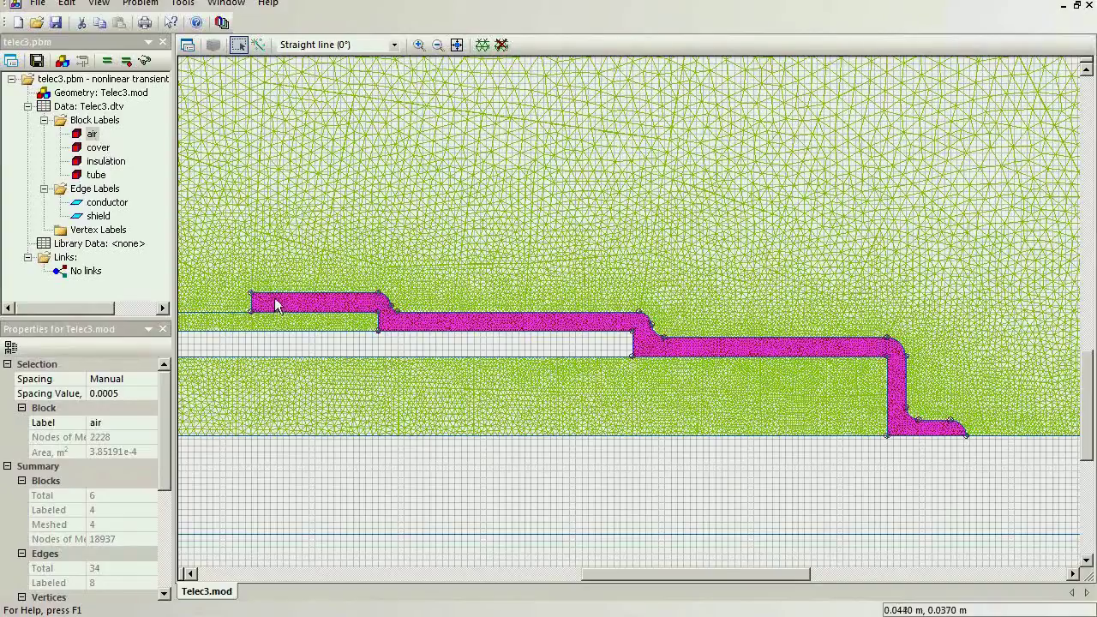
drag(276, 249, 276, 248)
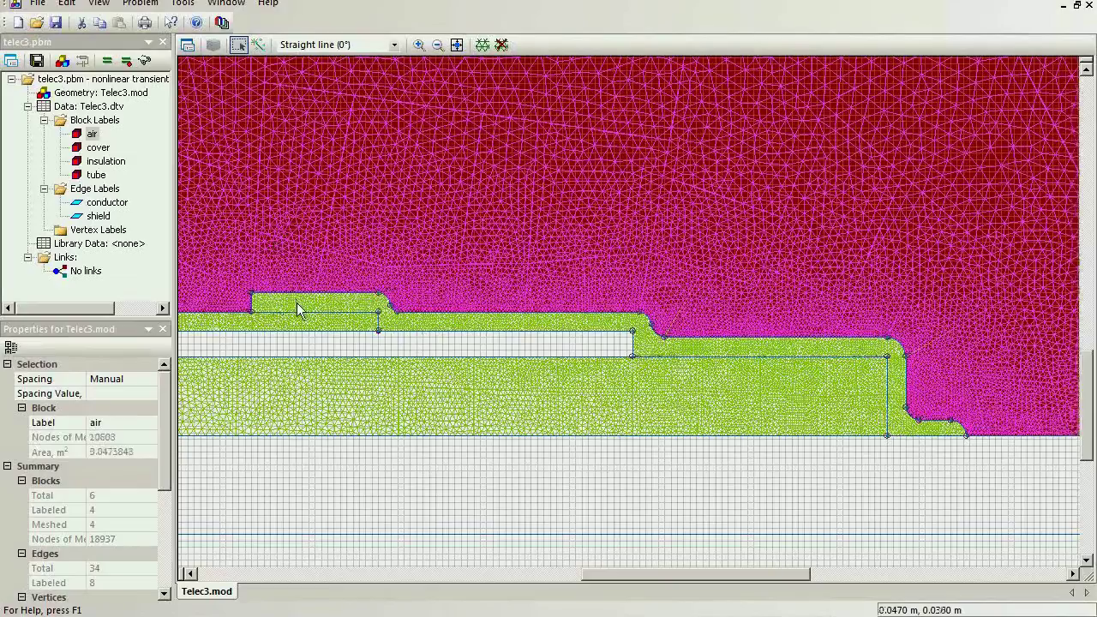
click(298, 310)
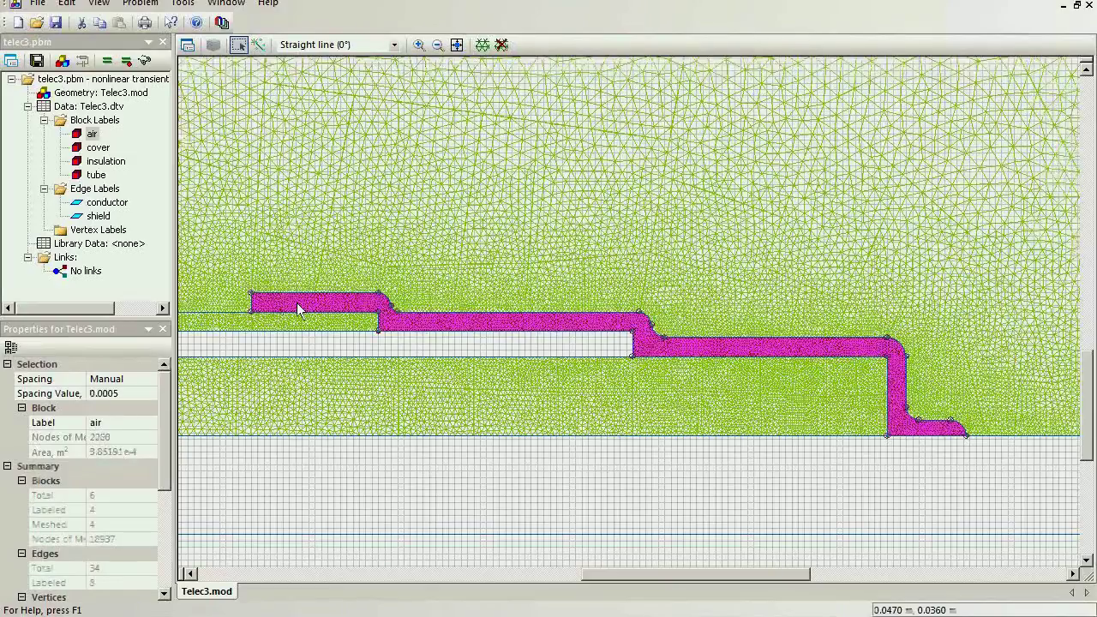
Show the field picture as a Strength colour map over the equipotential lines
click(146, 60)
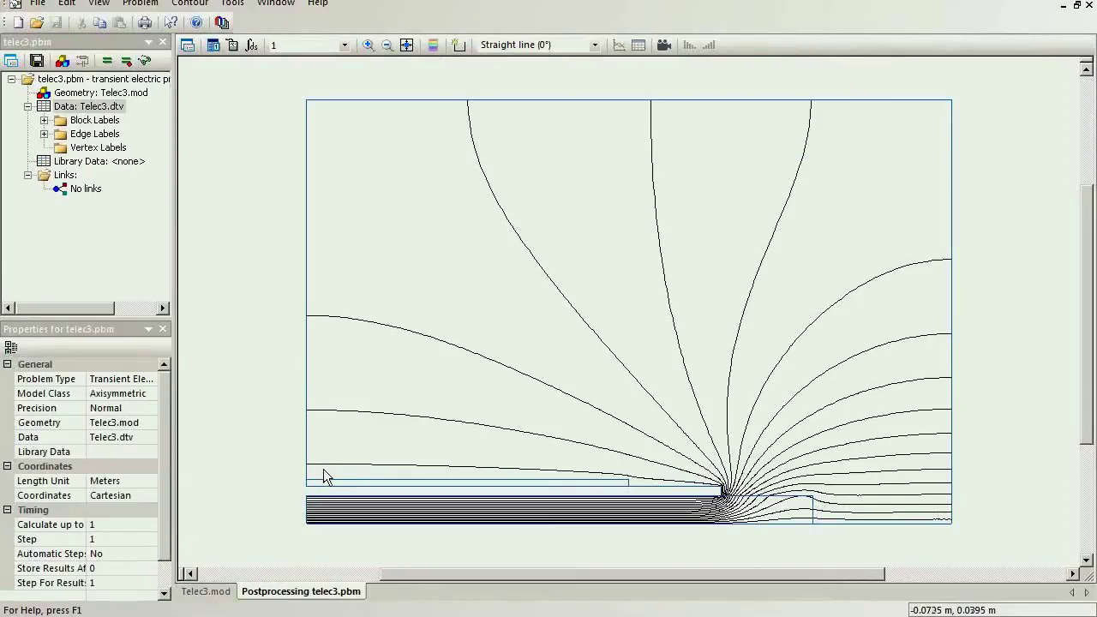
click(190, 46)
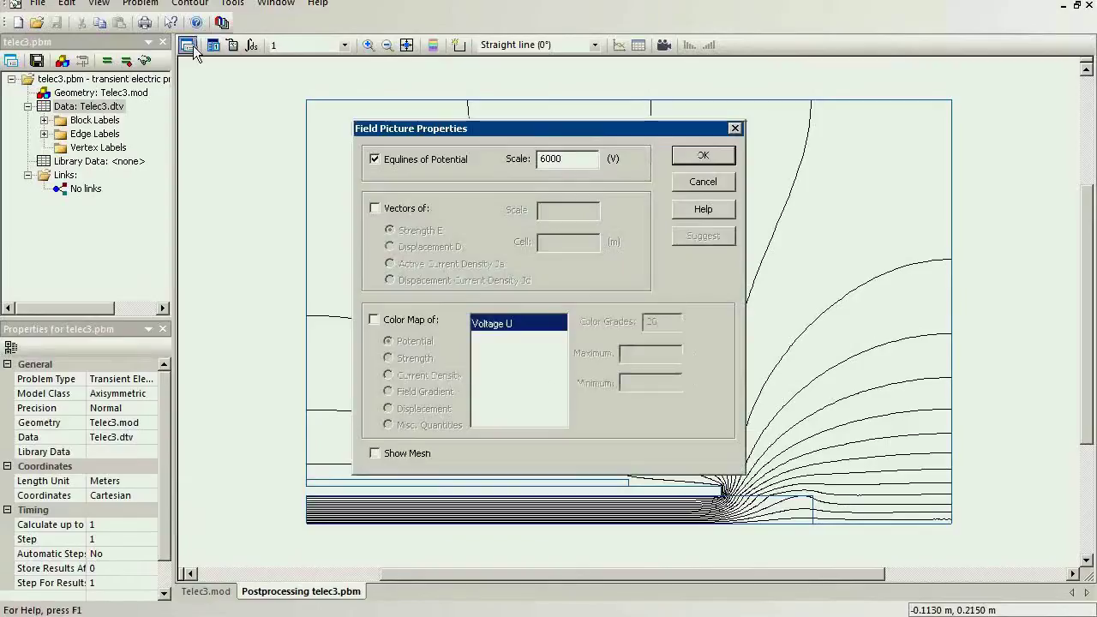
click(400, 322)
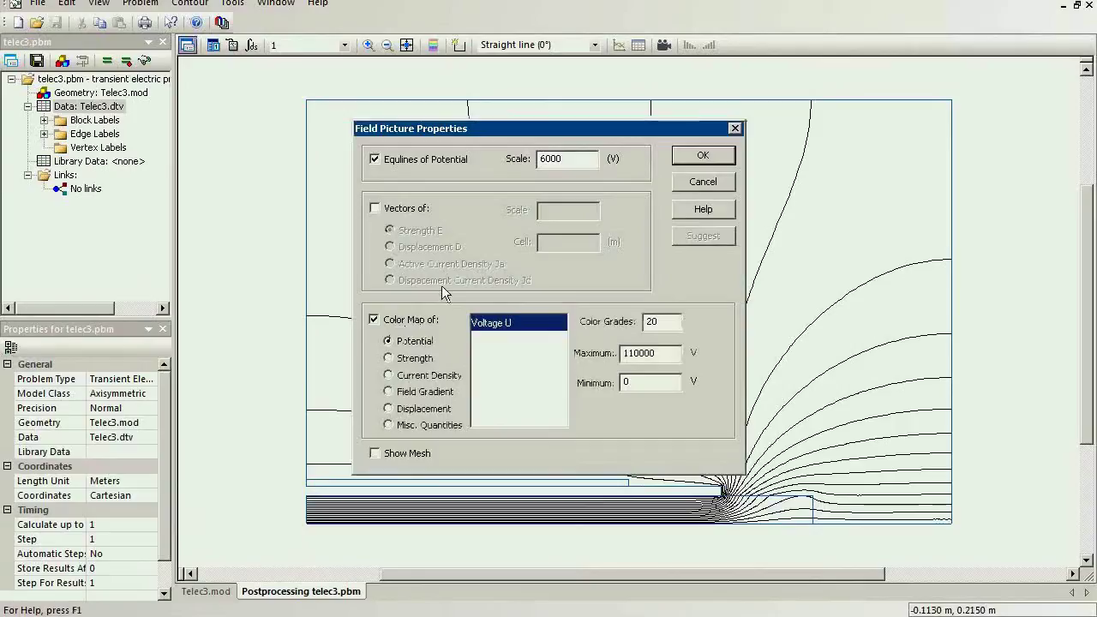
click(426, 356)
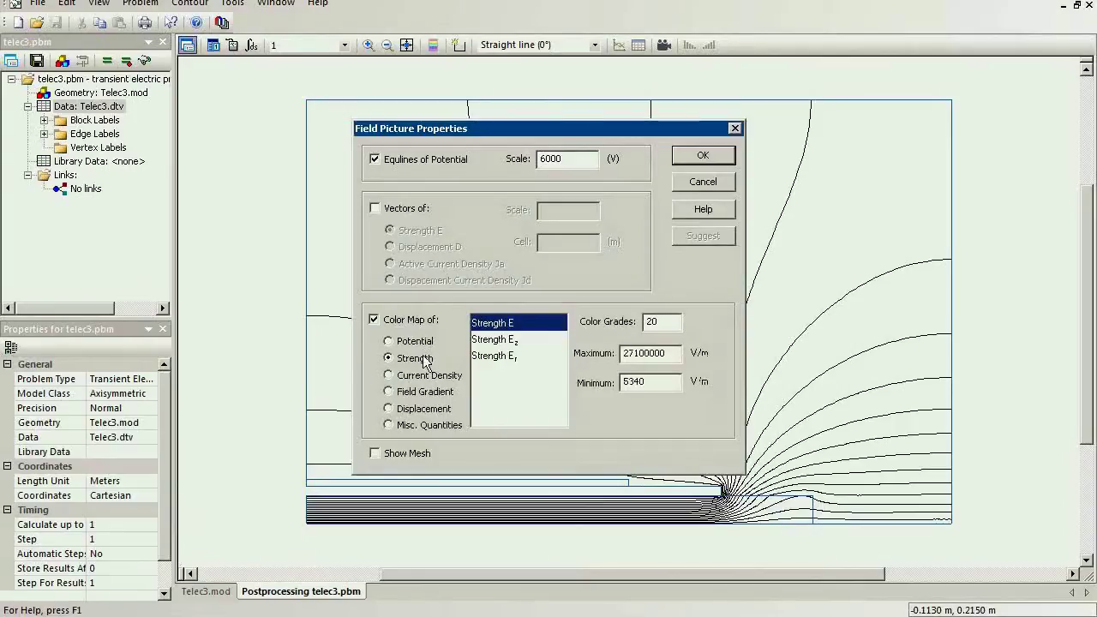
click(692, 153)
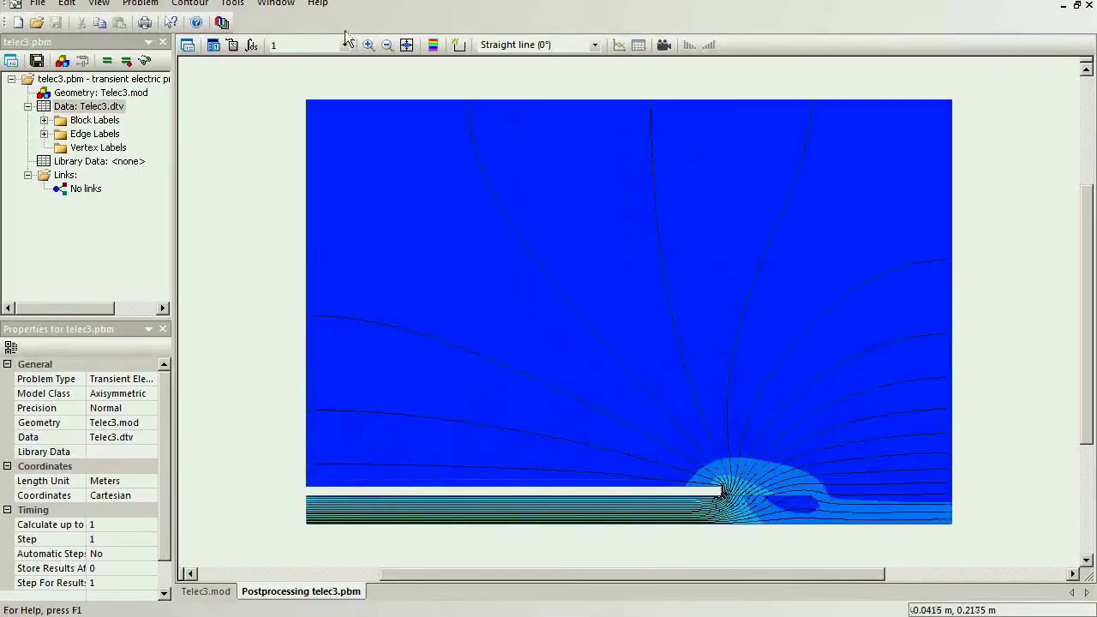
Zoom into the field peak at the tube end and show the strength legend (0–2.710×10⁷ V/m)
click(369, 45)
drag(664, 427, 837, 560)
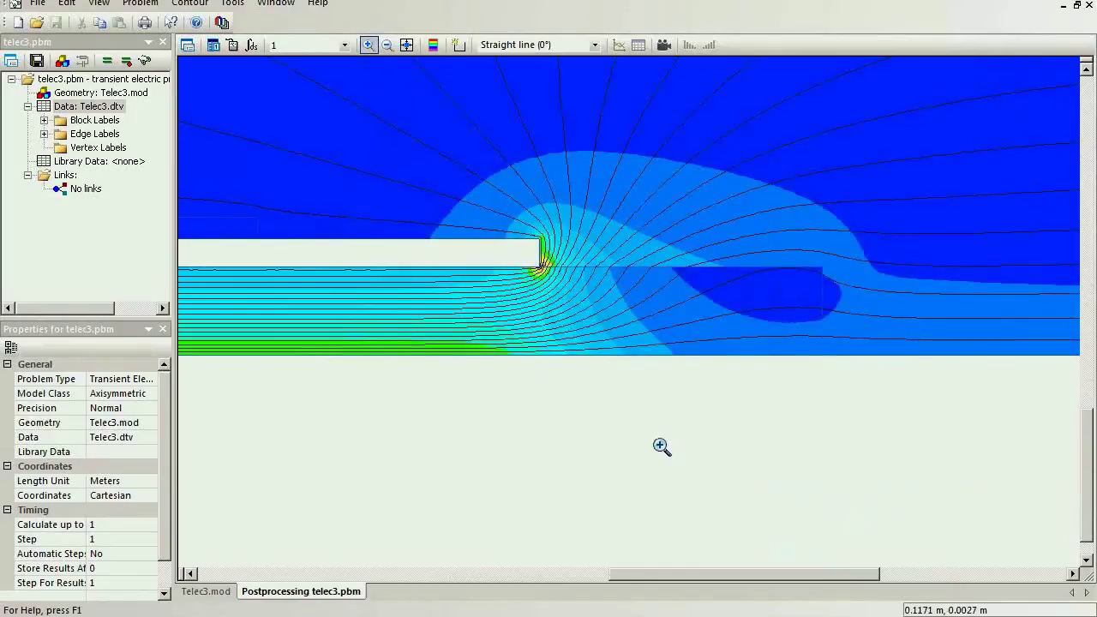
click(433, 50)
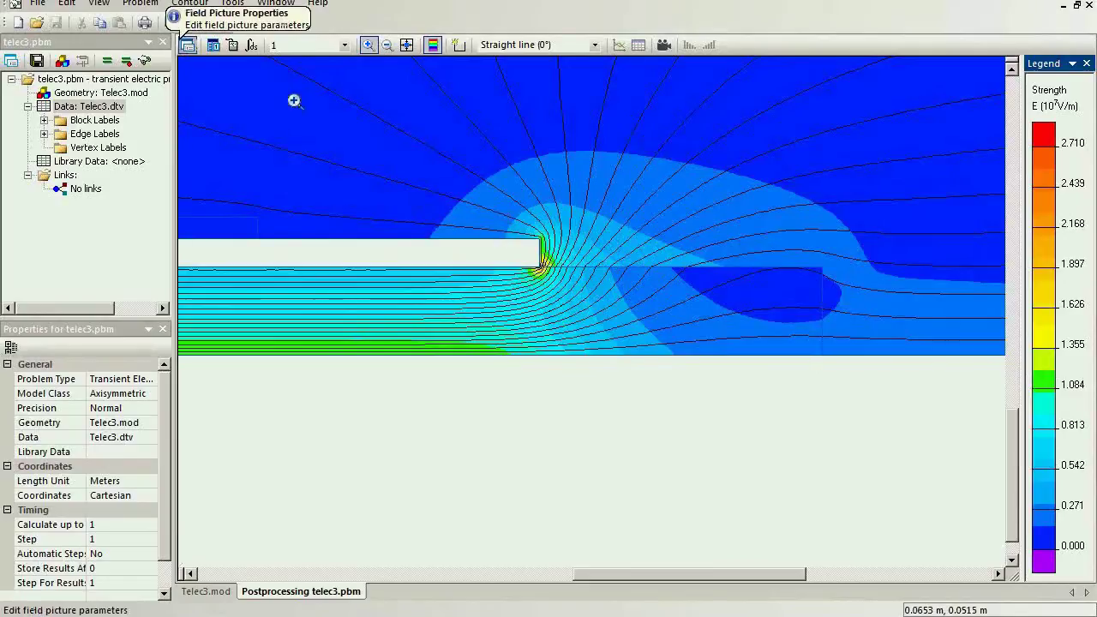
drag(392, 141, 623, 315)
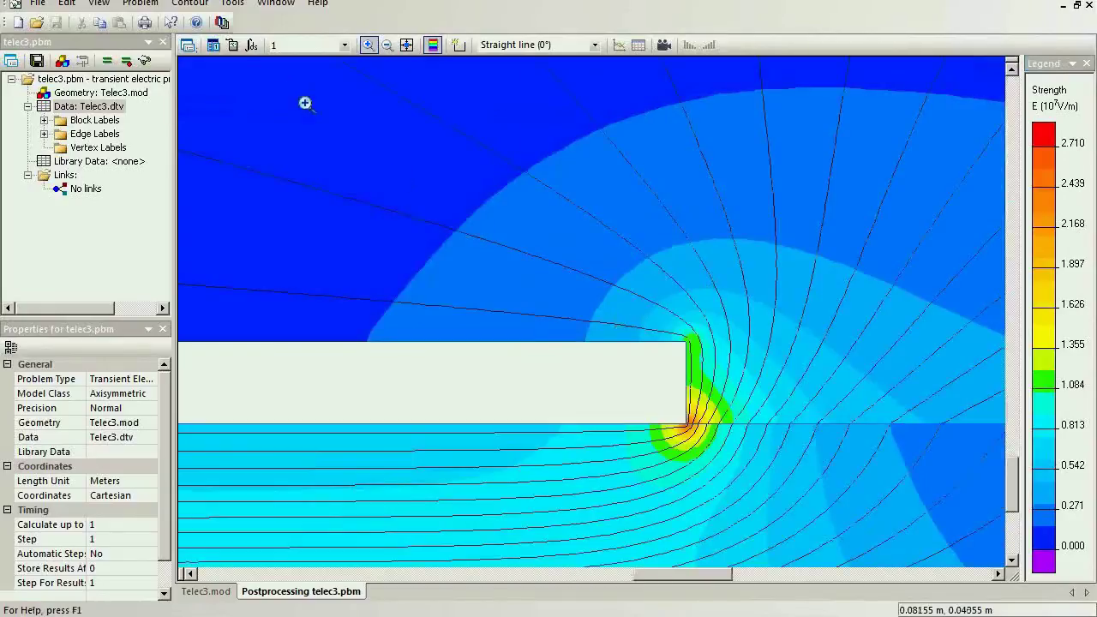
Read the values near the electrode tip (8787.9 V, 17420000 V/m), then zoom out
click(234, 48)
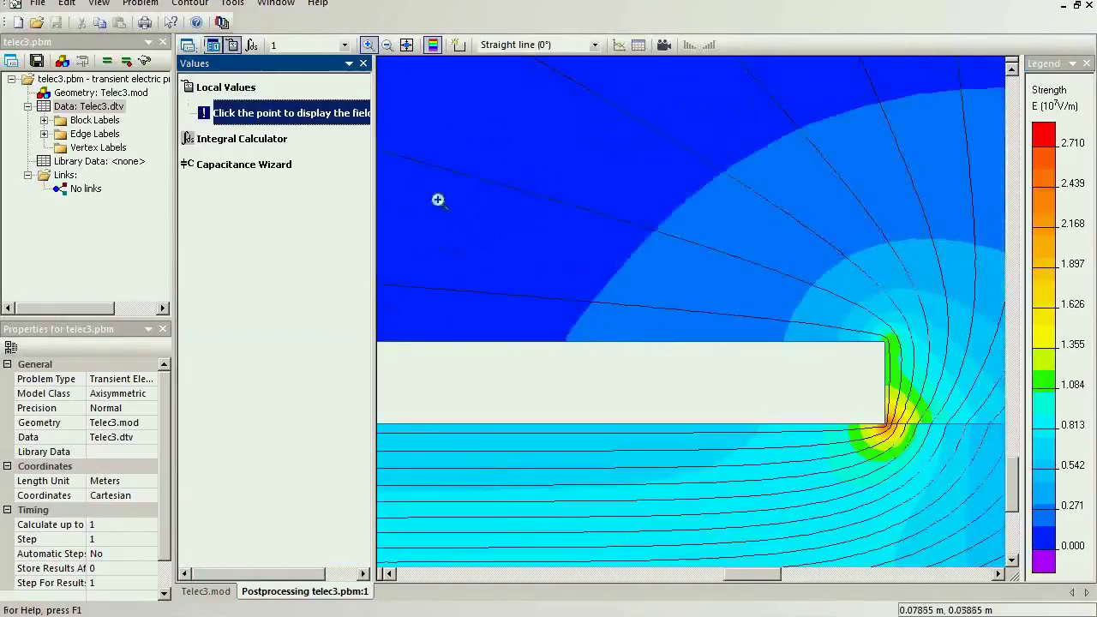
right_click(462, 96)
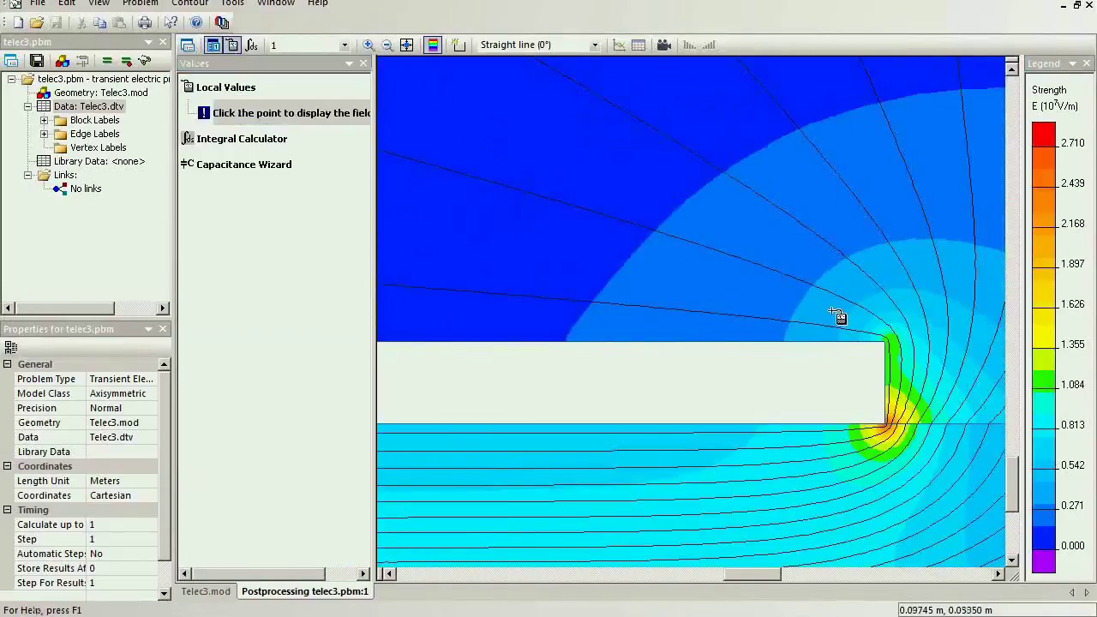
click(909, 413)
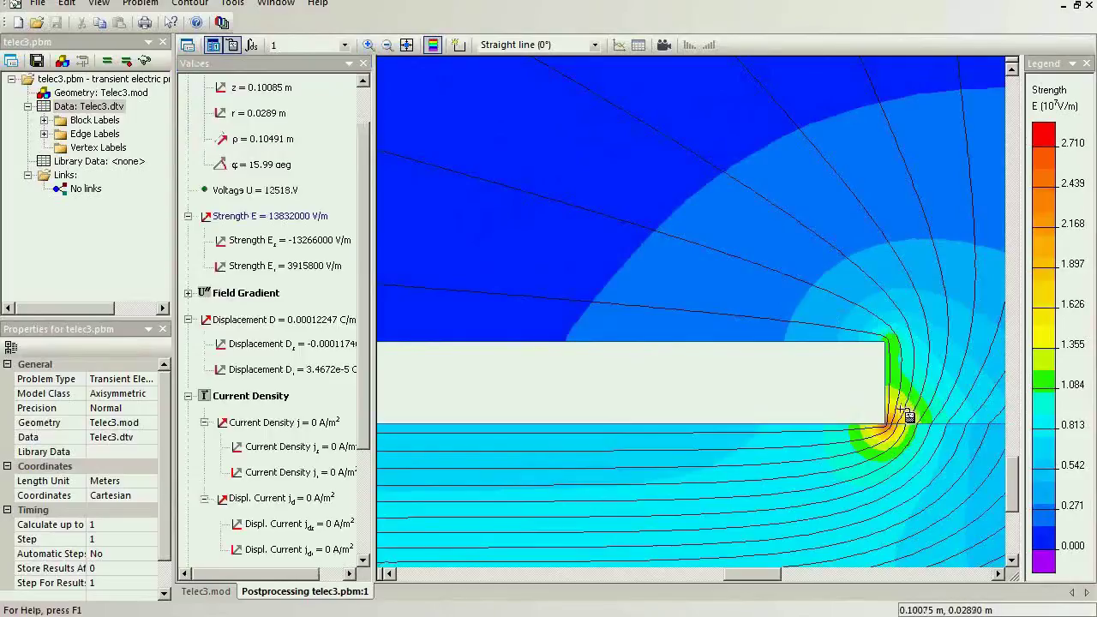
click(906, 417)
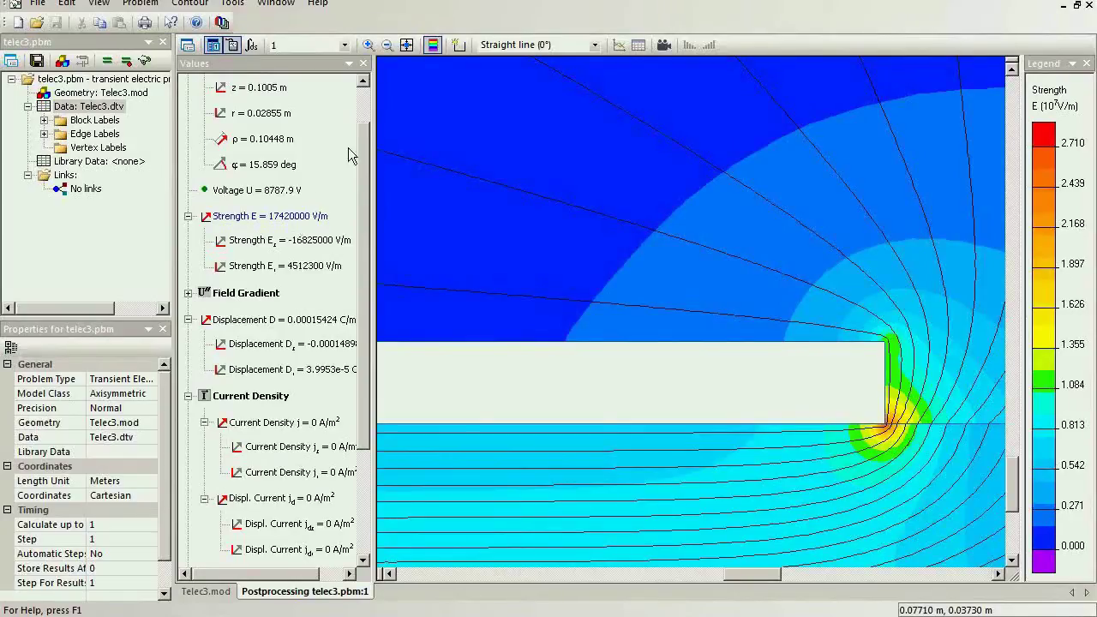
click(386, 47)
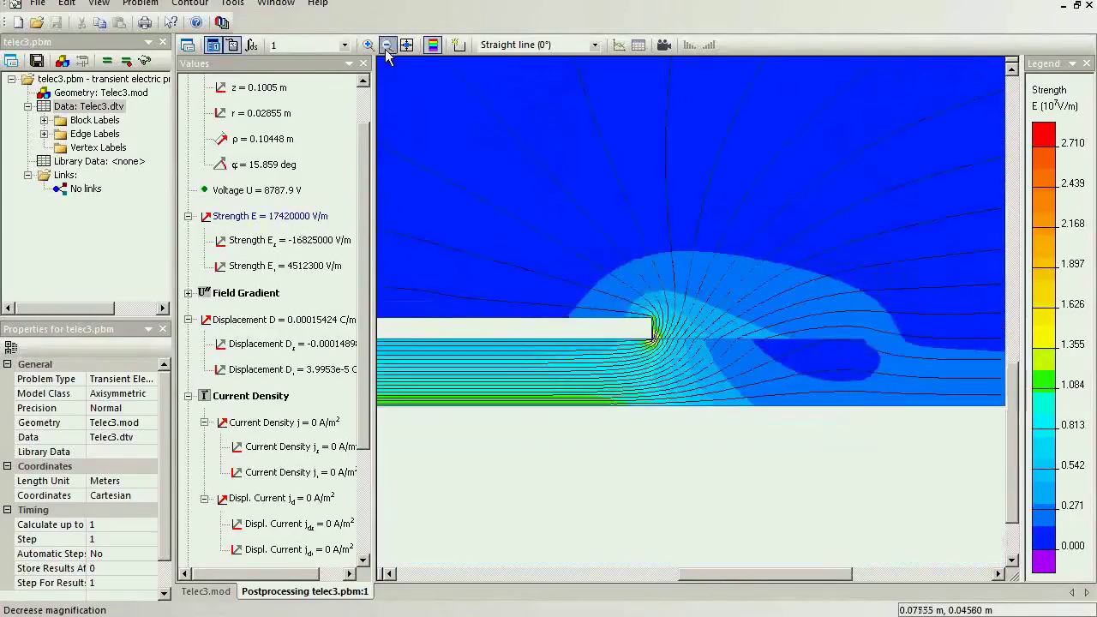
Set the strength colour map range to minimum 0 and maximum 3e6 V/m
click(190, 48)
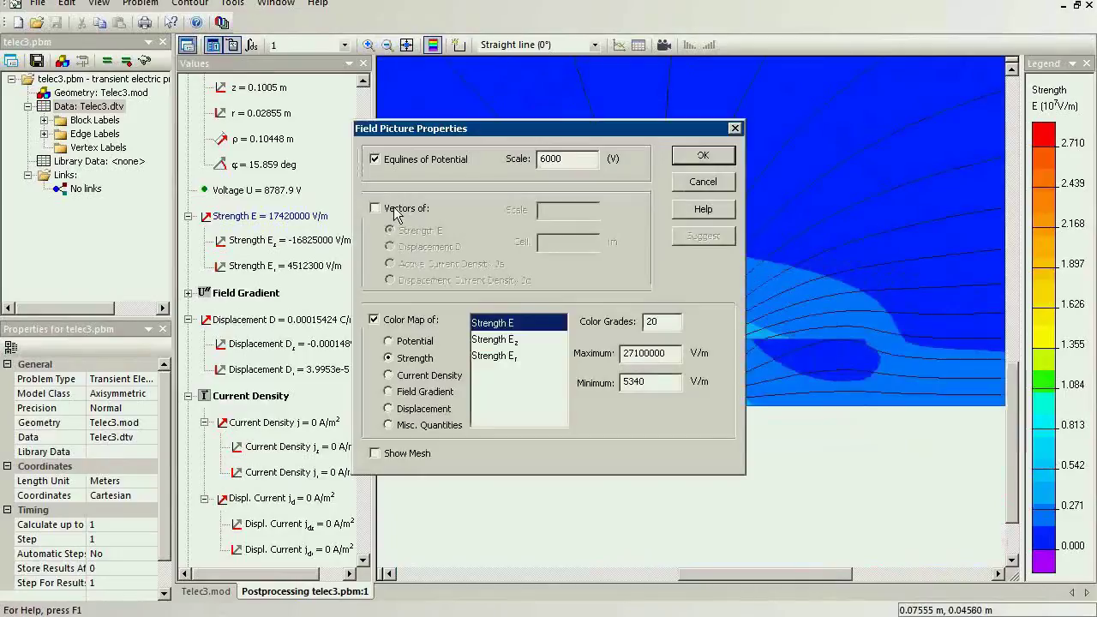
drag(666, 384, 582, 387)
text(0)
drag(670, 353, 614, 364)
text(3e6)
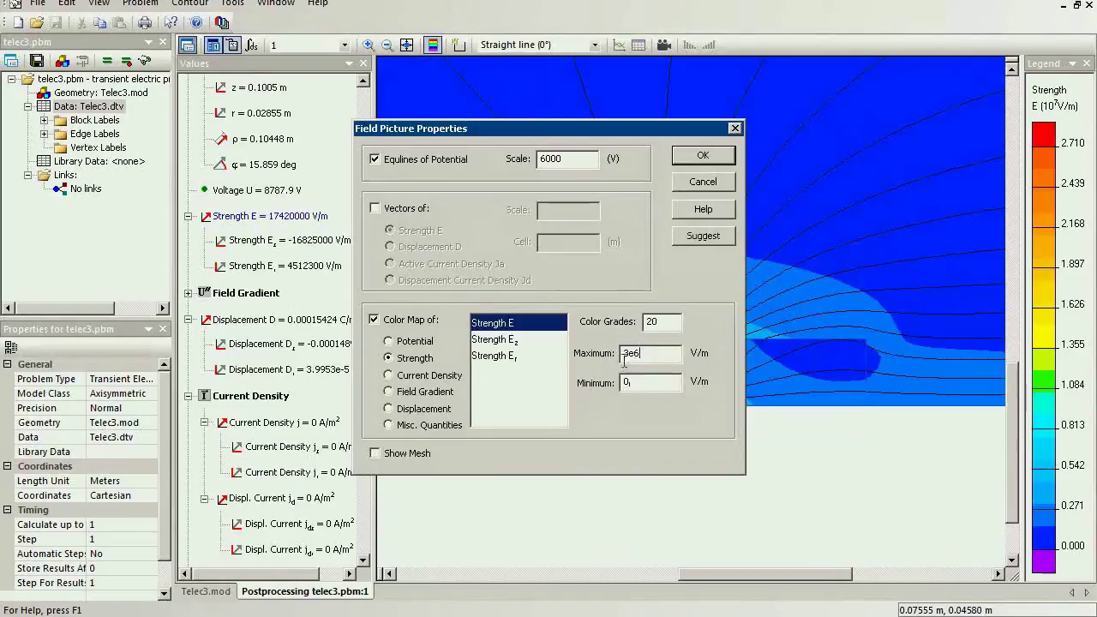
click(695, 159)
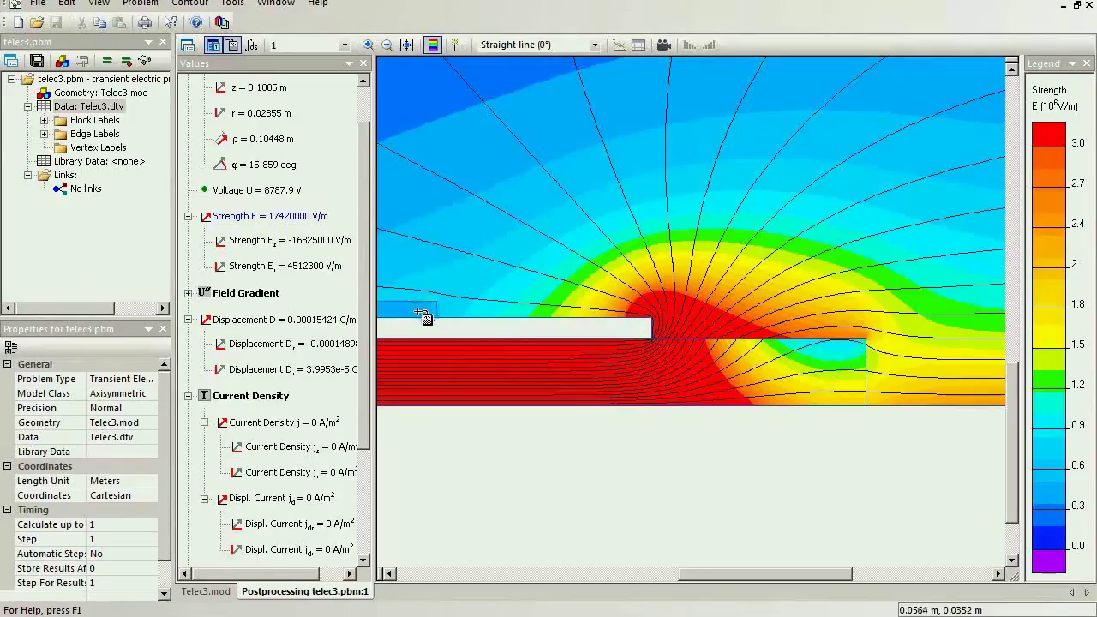
Probe four points around the electrode edge, ending at 27662 V and 9620500 V/m
click(661, 321)
click(675, 322)
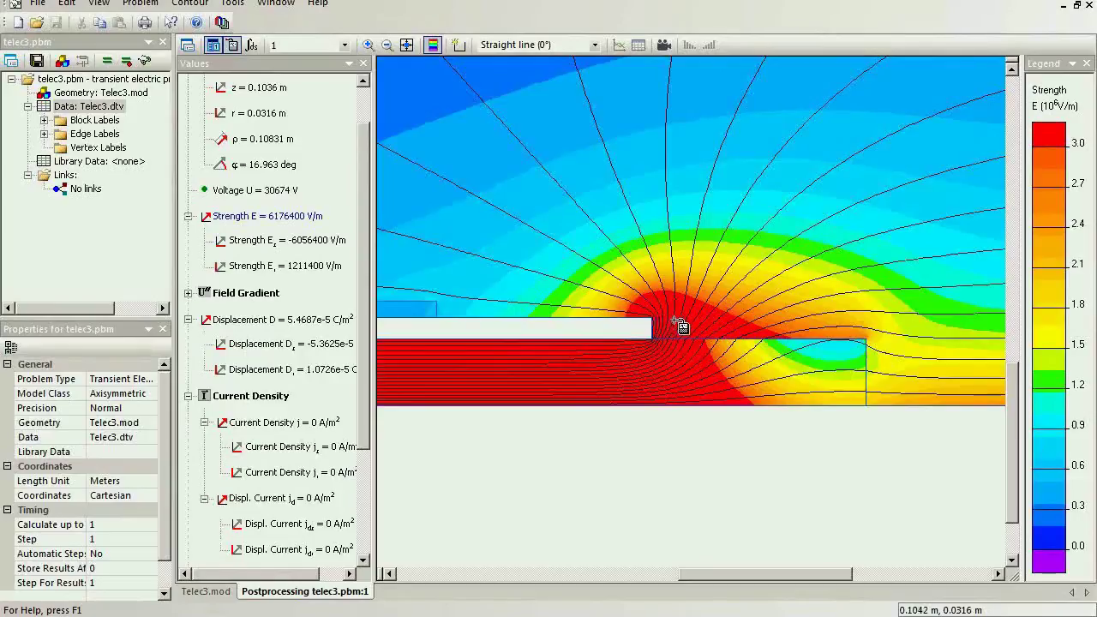
click(686, 330)
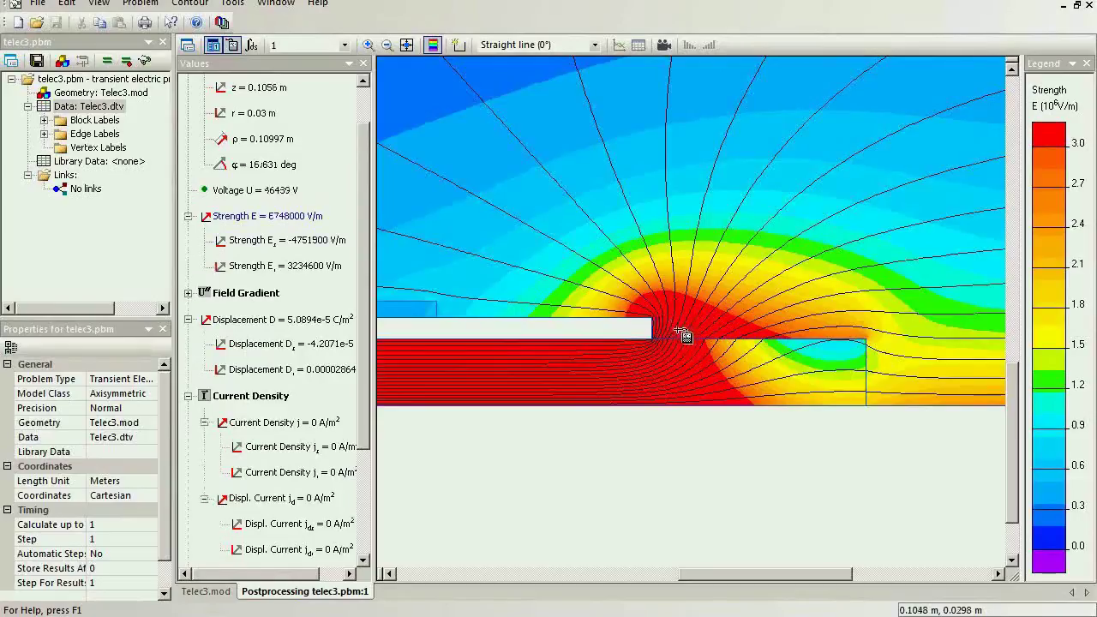
click(667, 334)
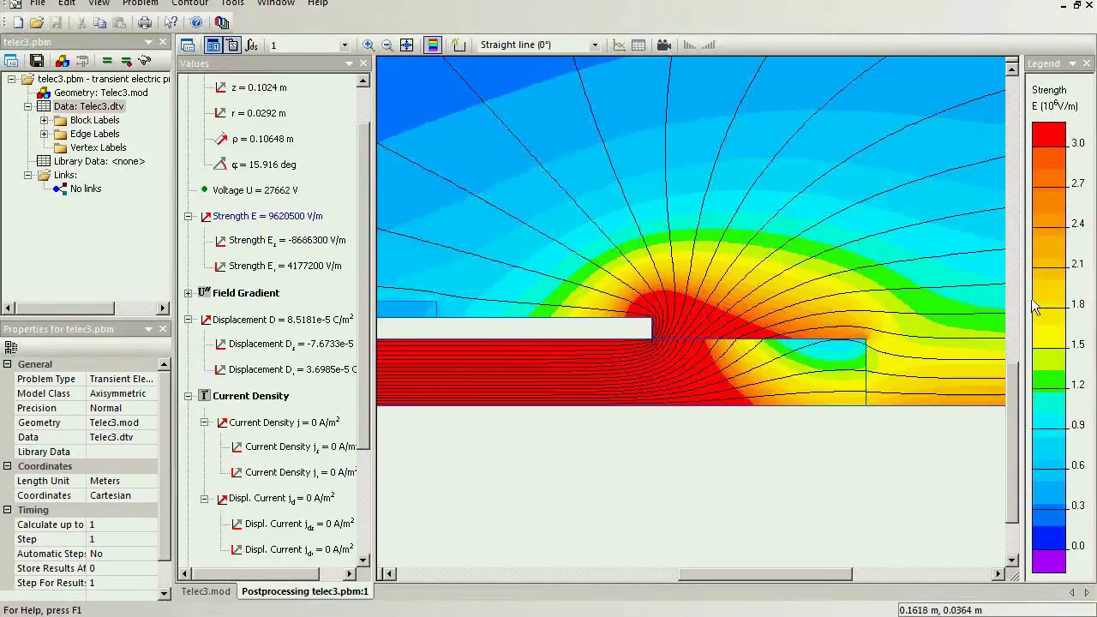
Open the Telec3.mod geometry and the tube block label's material properties
click(96, 95)
double_click(96, 95)
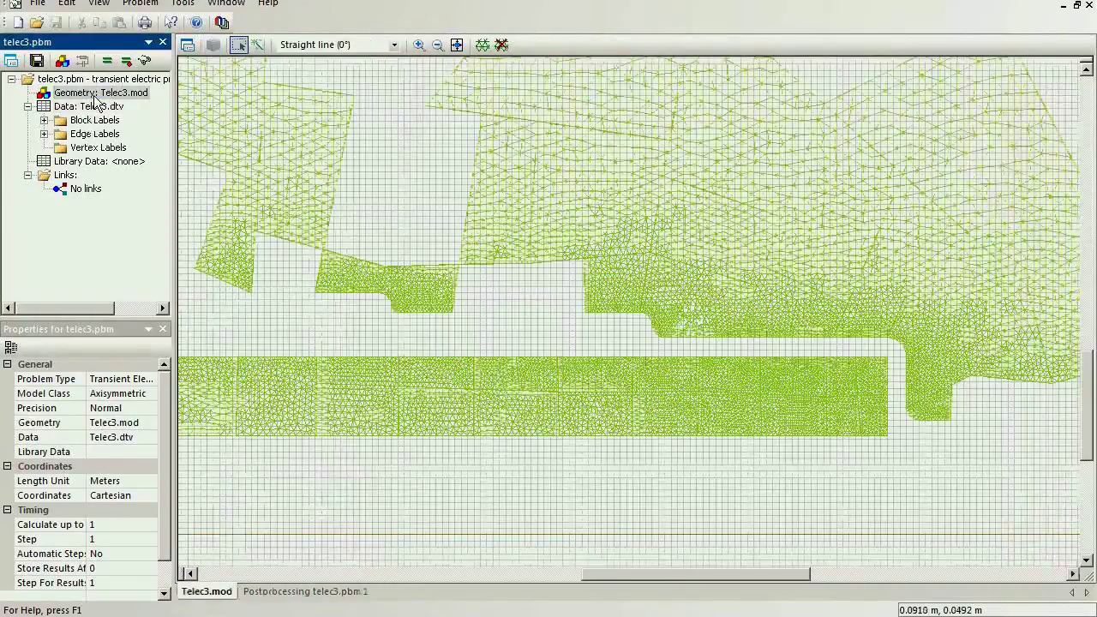
click(348, 296)
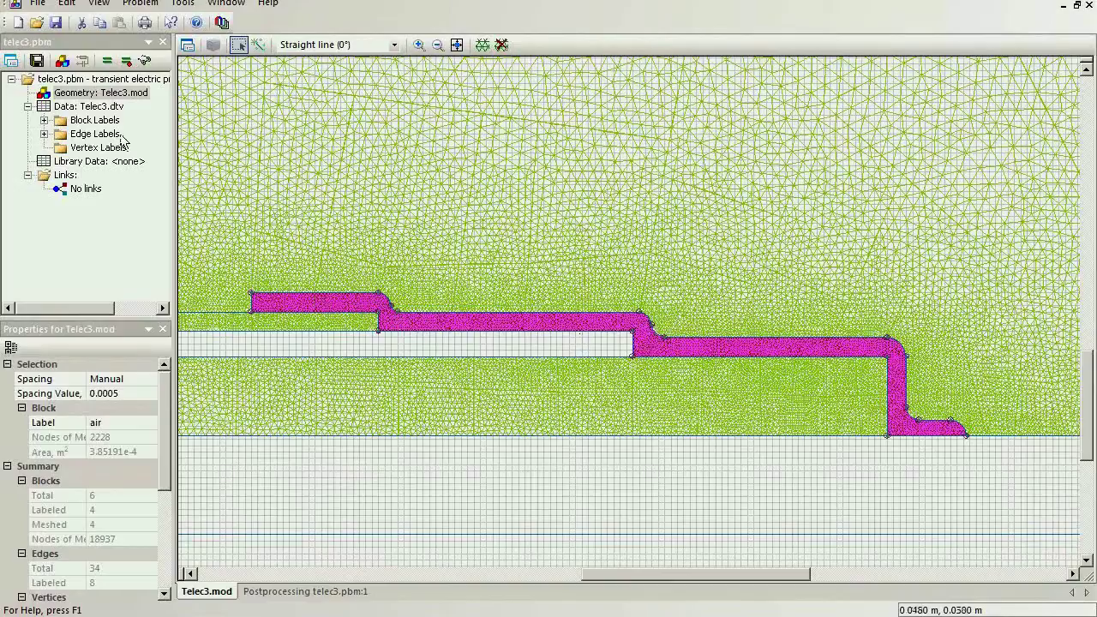
click(44, 120)
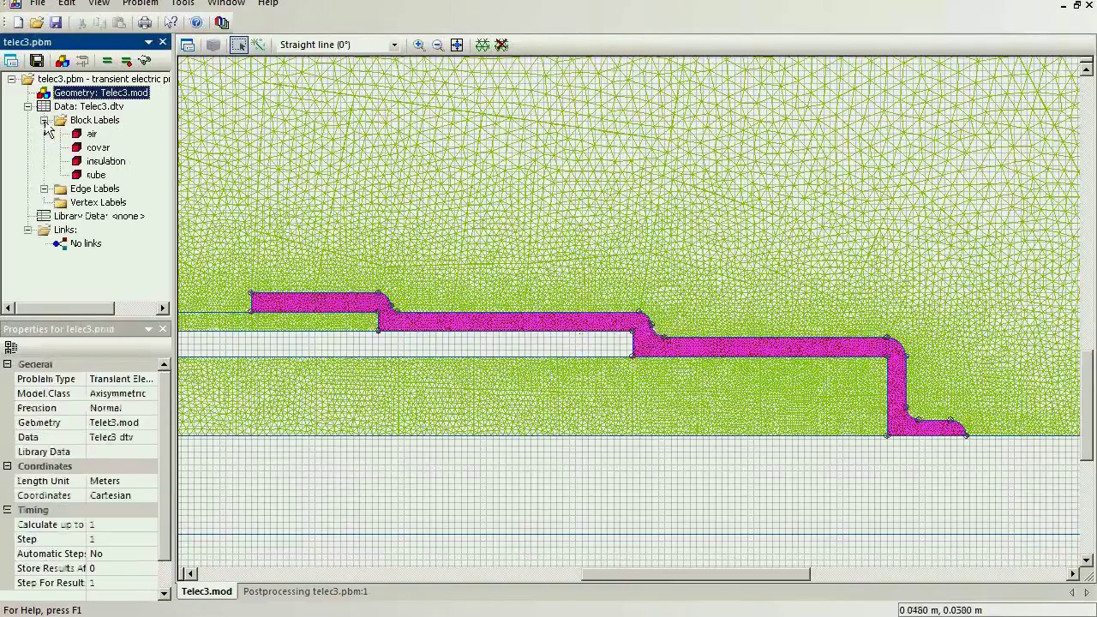
double_click(96, 174)
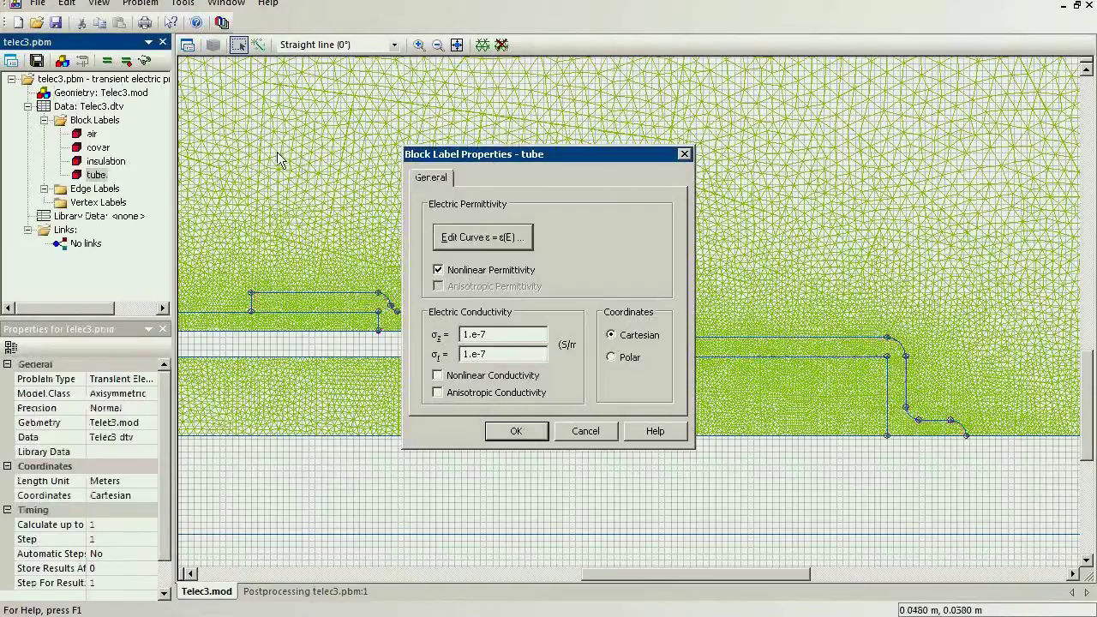
Review the tube's ε=ε(E) permittivity curve table, then close it
drag(134, 129, 134, 129)
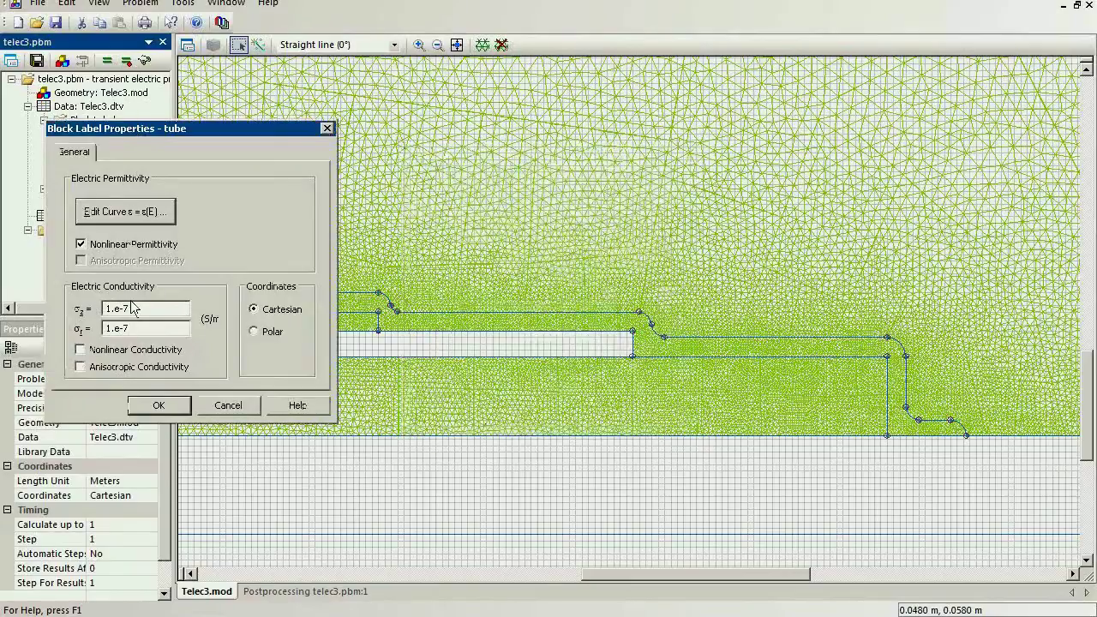
click(144, 215)
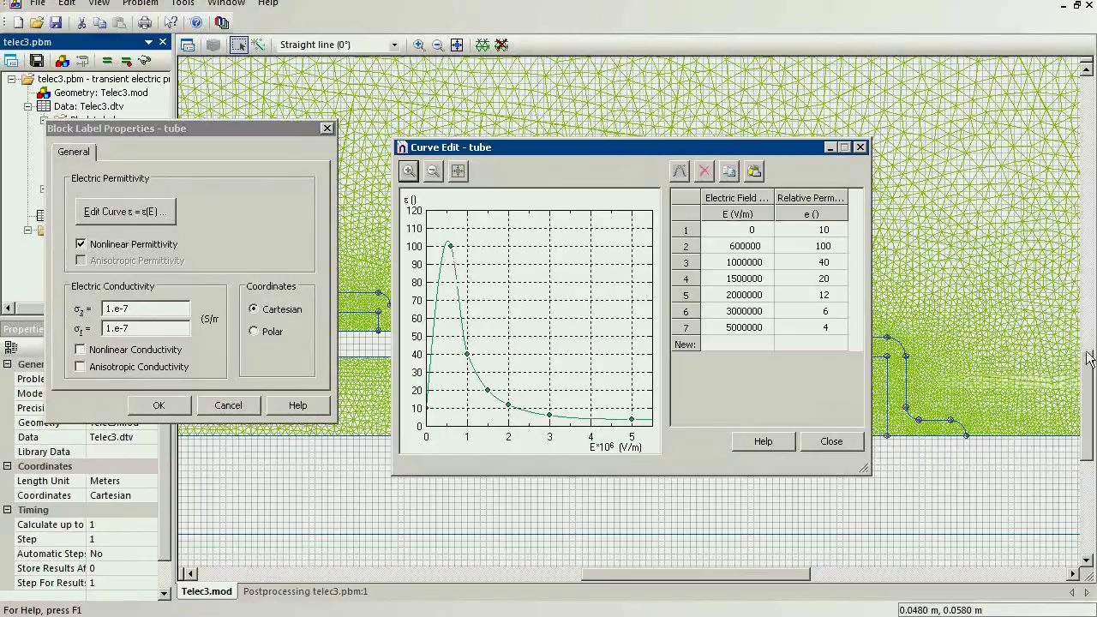
click(1089, 310)
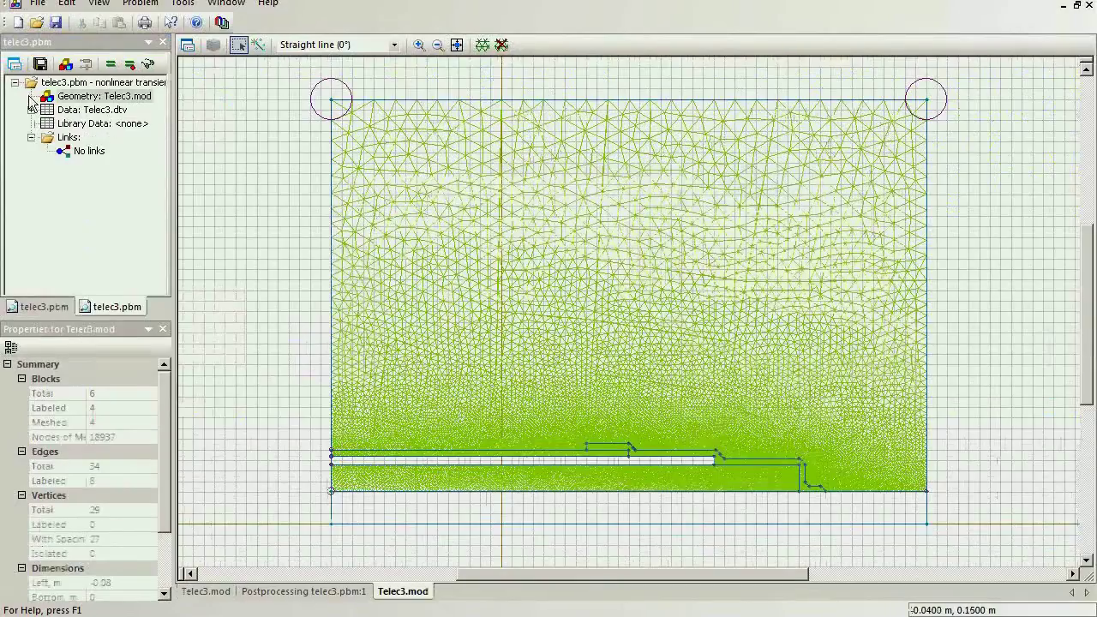
Select the tube block label and load the nonlinear problem's equipotential results
click(32, 110)
click(47, 123)
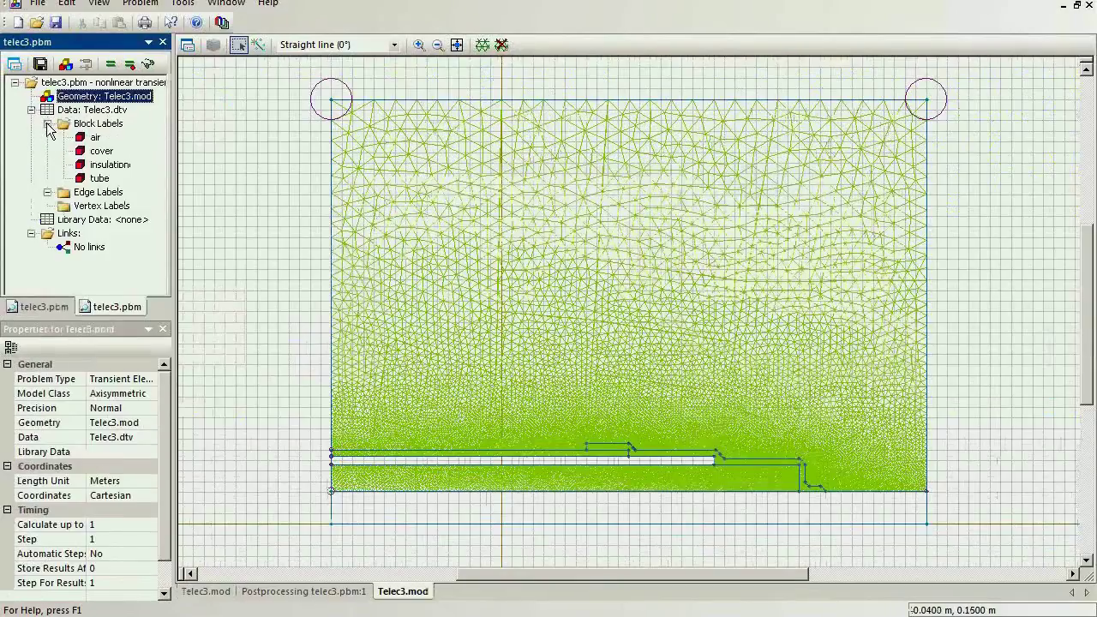
click(100, 179)
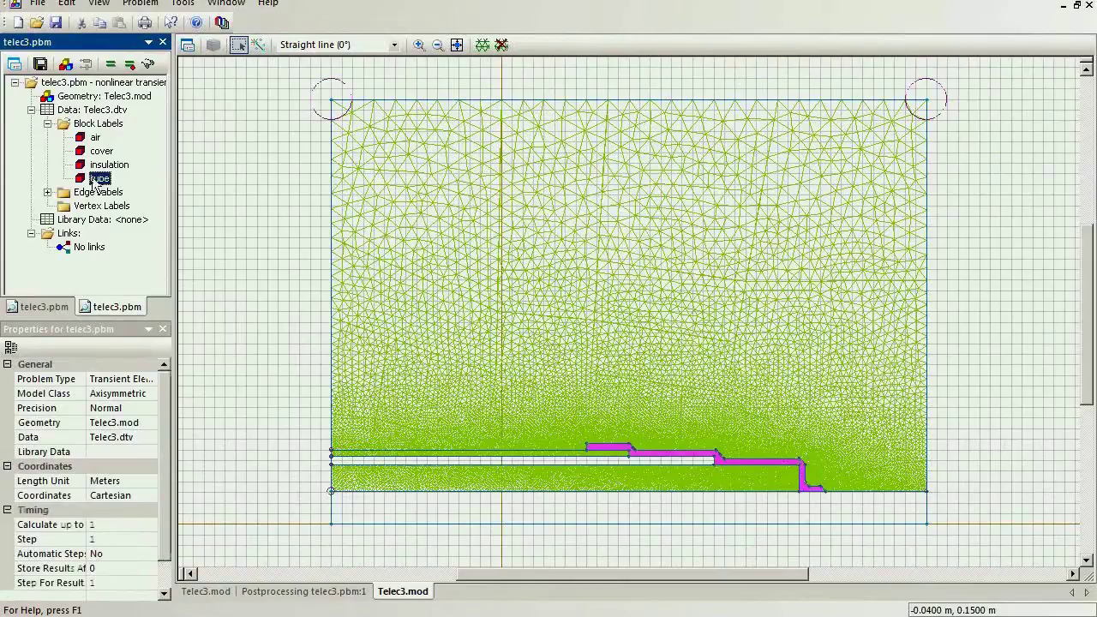
click(148, 63)
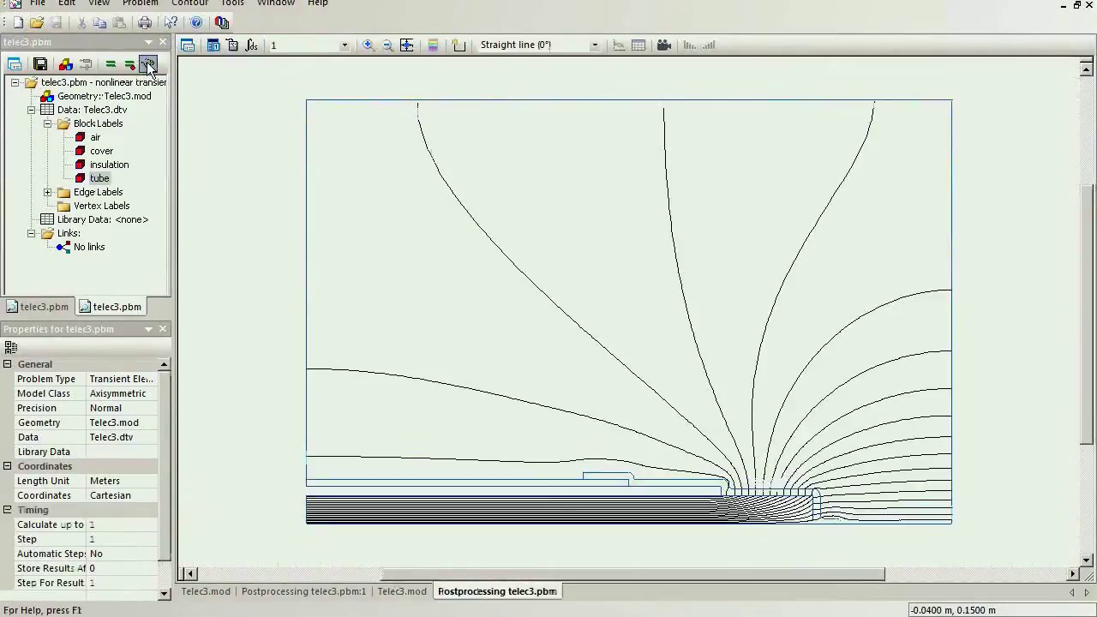
Close both Telec3.mod geometry windows
click(403, 591)
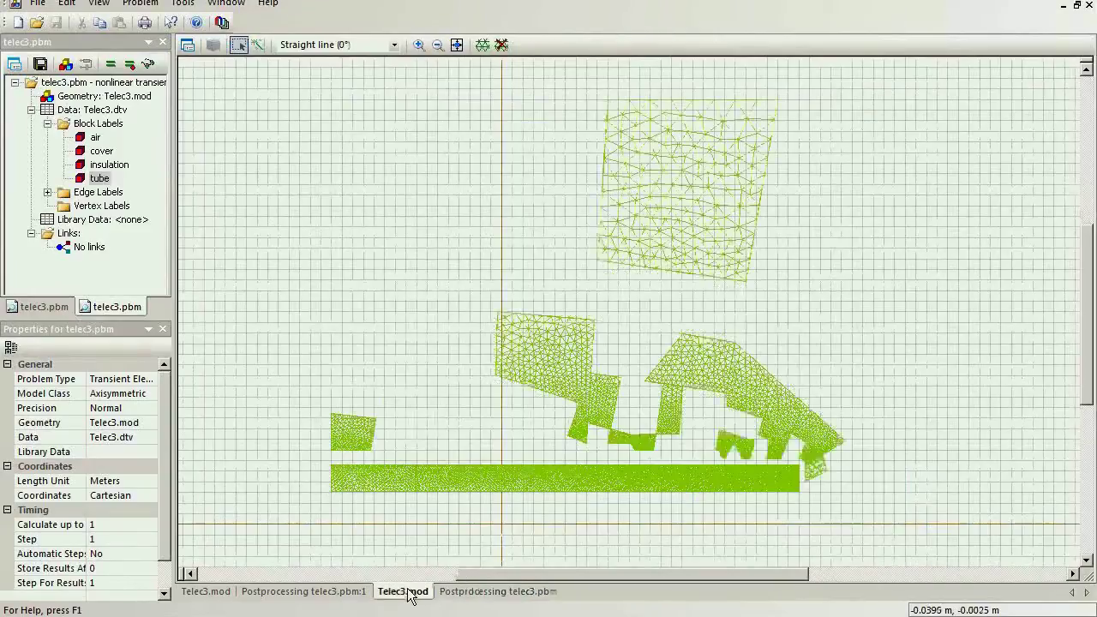
click(1088, 5)
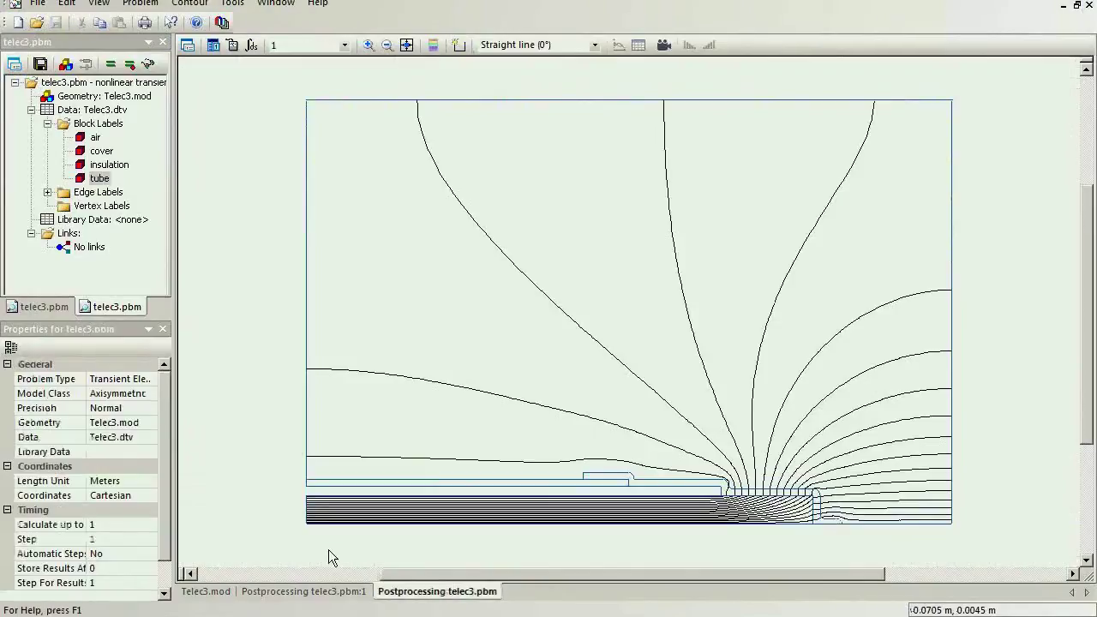
click(225, 591)
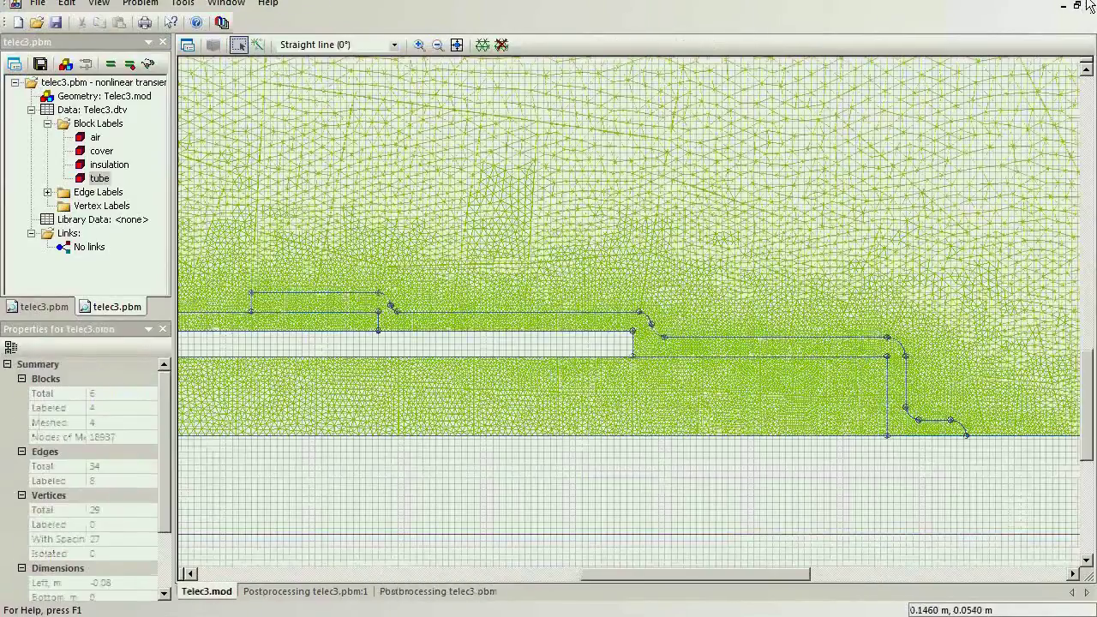
click(1089, 5)
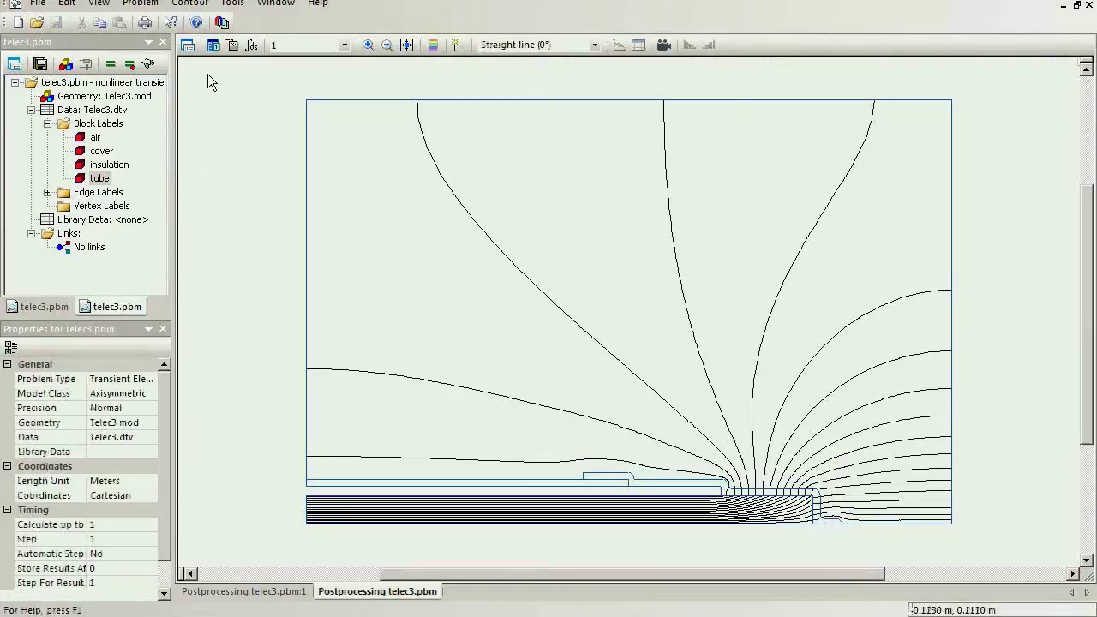
Tile the two result windows side by side, hide the right values panel, and fit both models
click(276, 3)
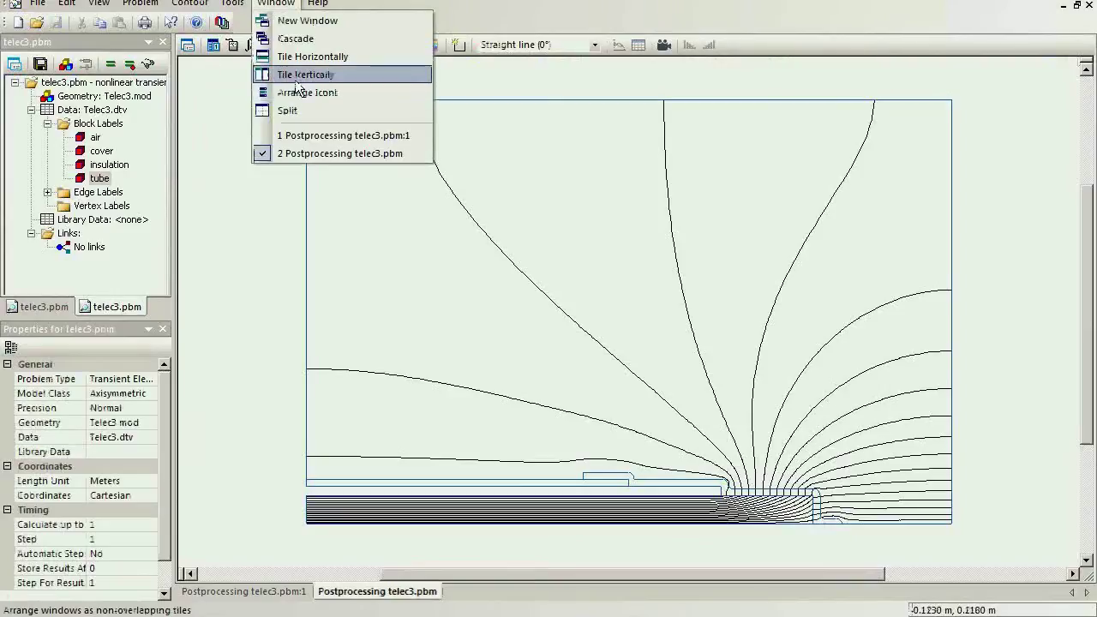
click(298, 74)
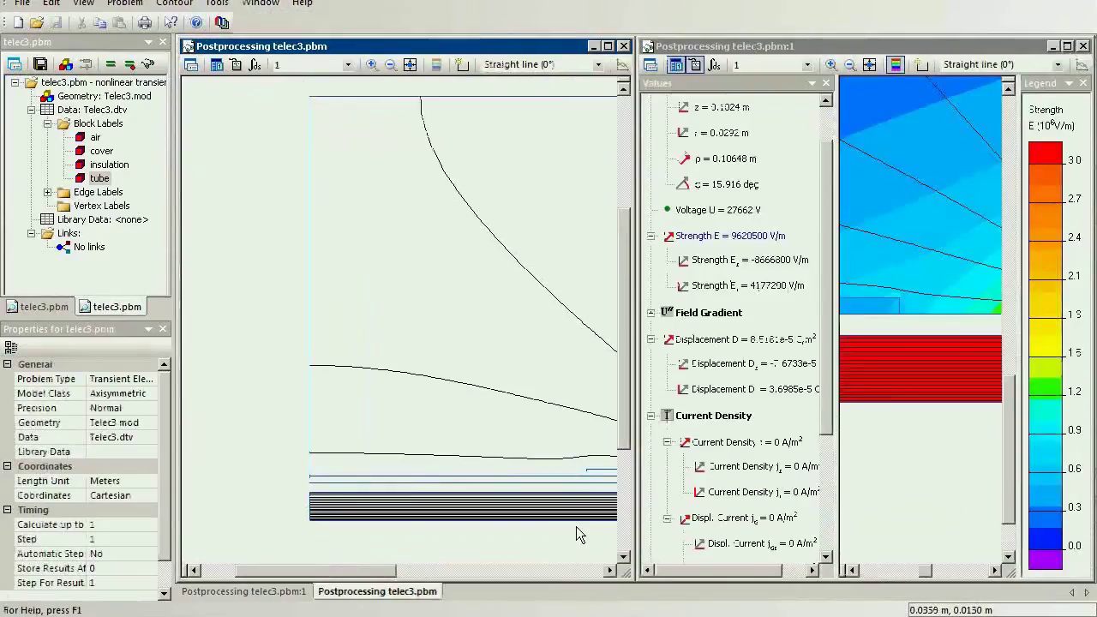
click(825, 86)
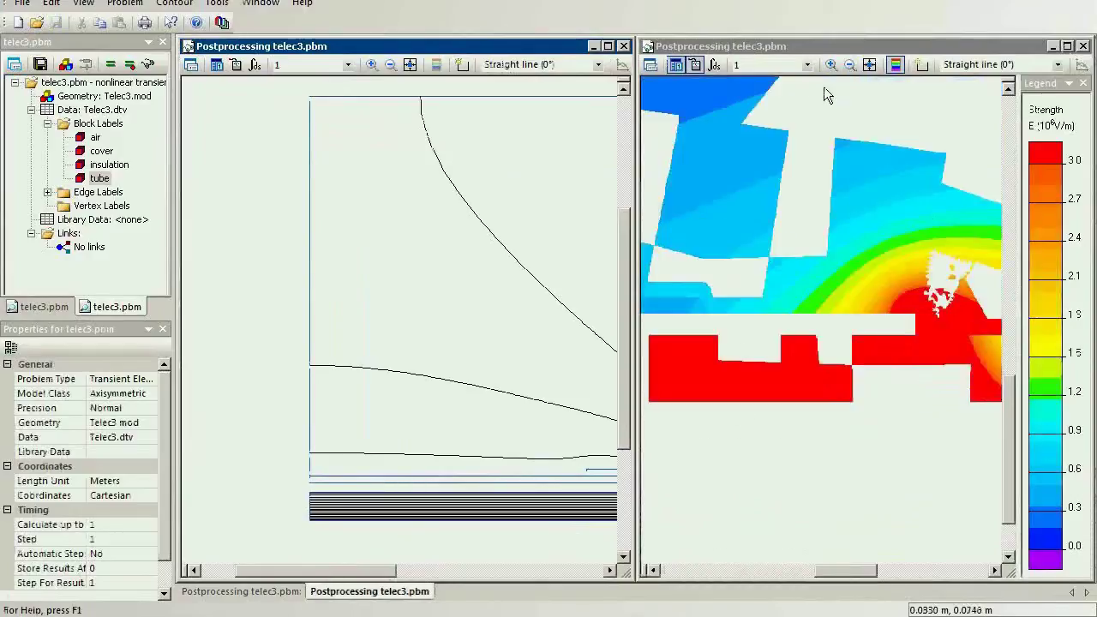
click(869, 66)
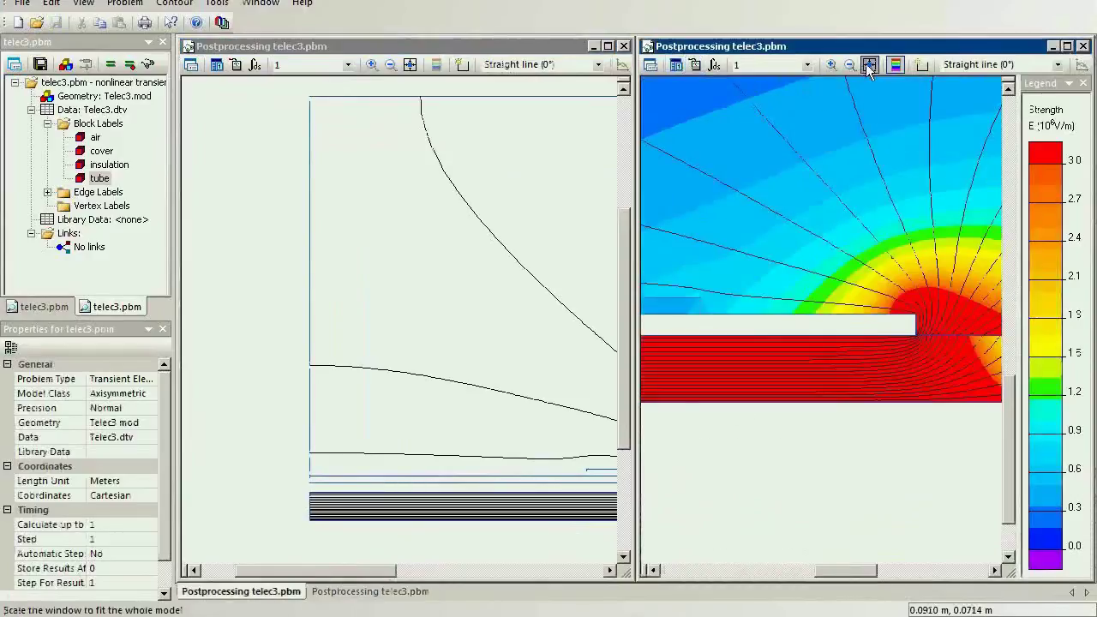
click(410, 64)
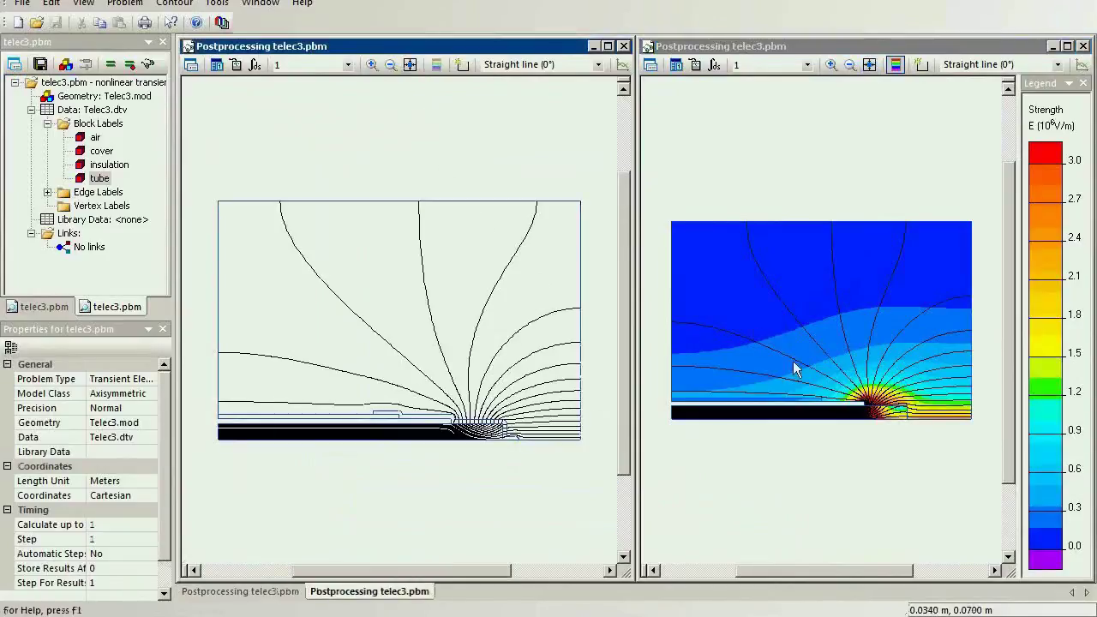
Give the left view a field strength colour map scaled from 0 to 3e6 V/m
click(191, 65)
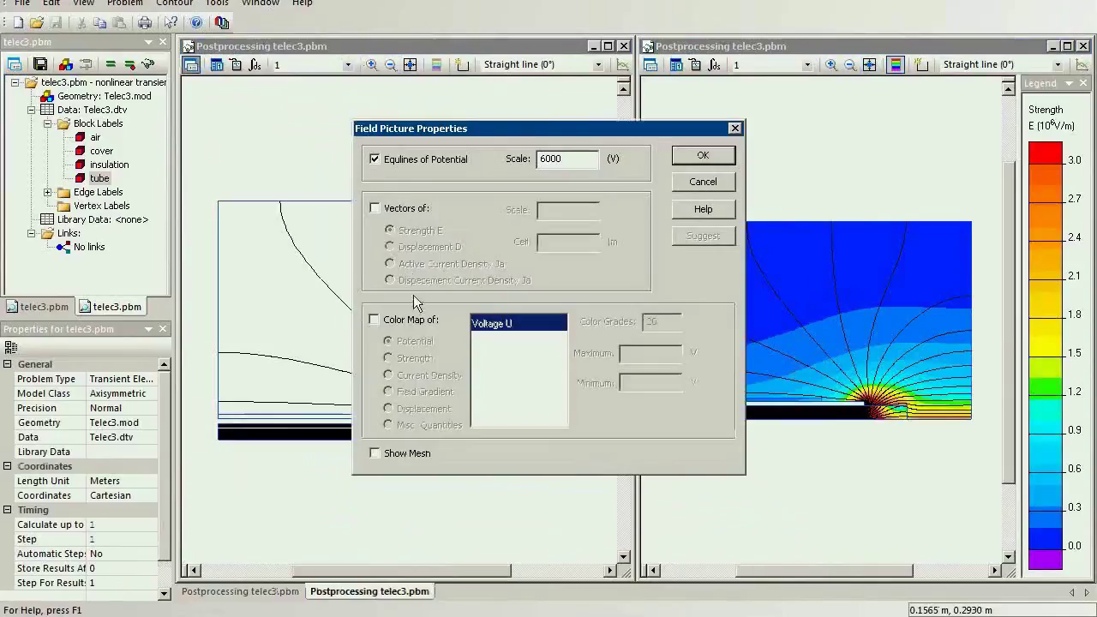
click(420, 322)
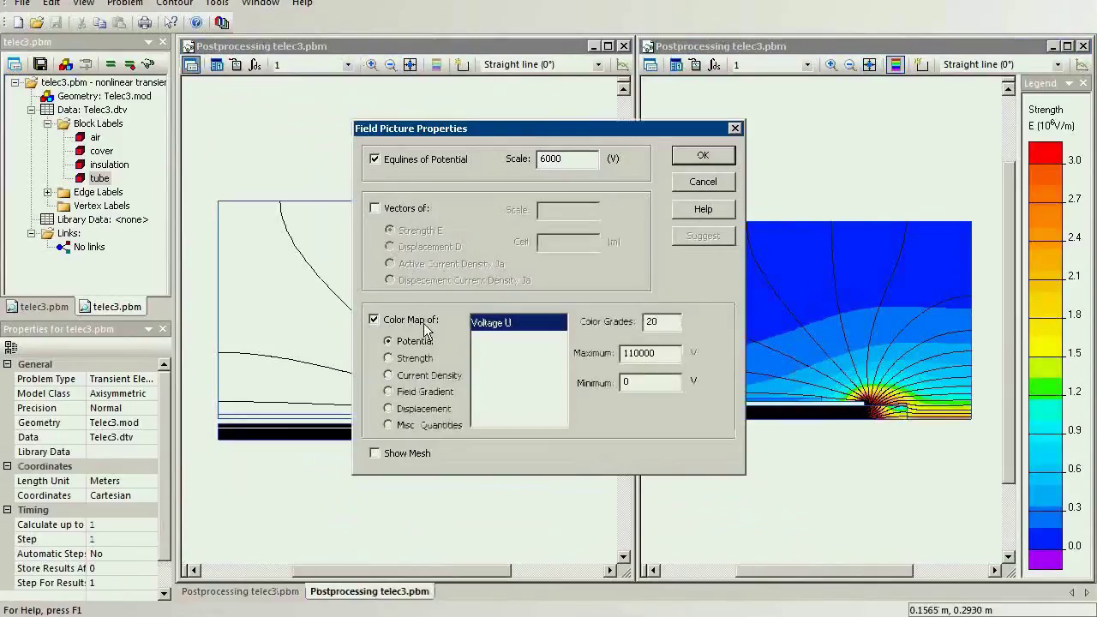
click(416, 358)
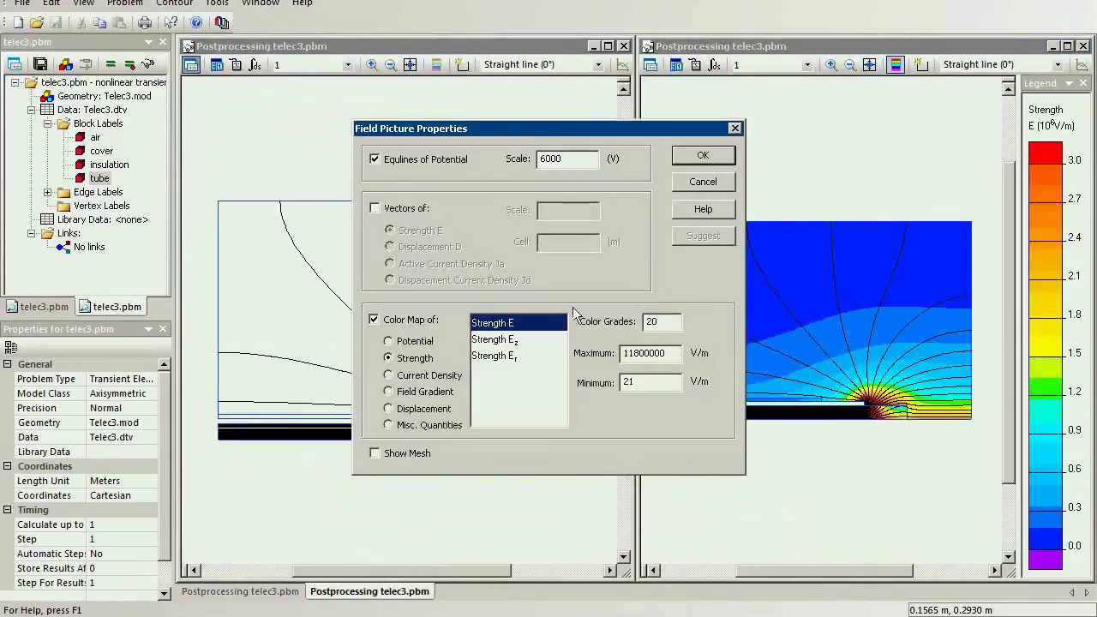
double_click(673, 353)
text(3e6)
drag(636, 382, 614, 384)
text(0)
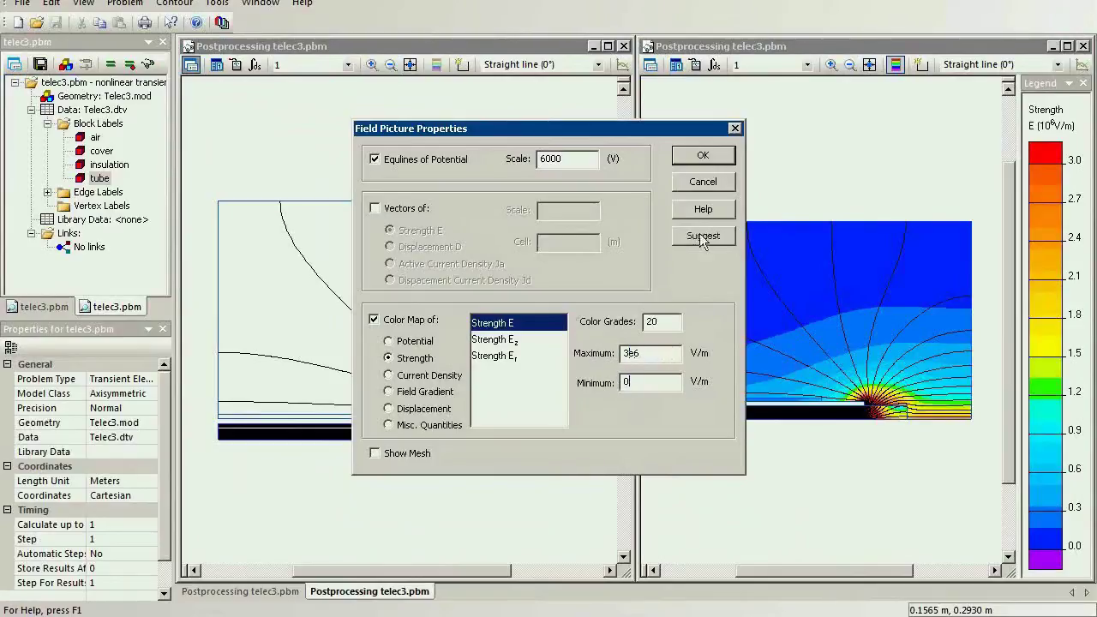
click(703, 156)
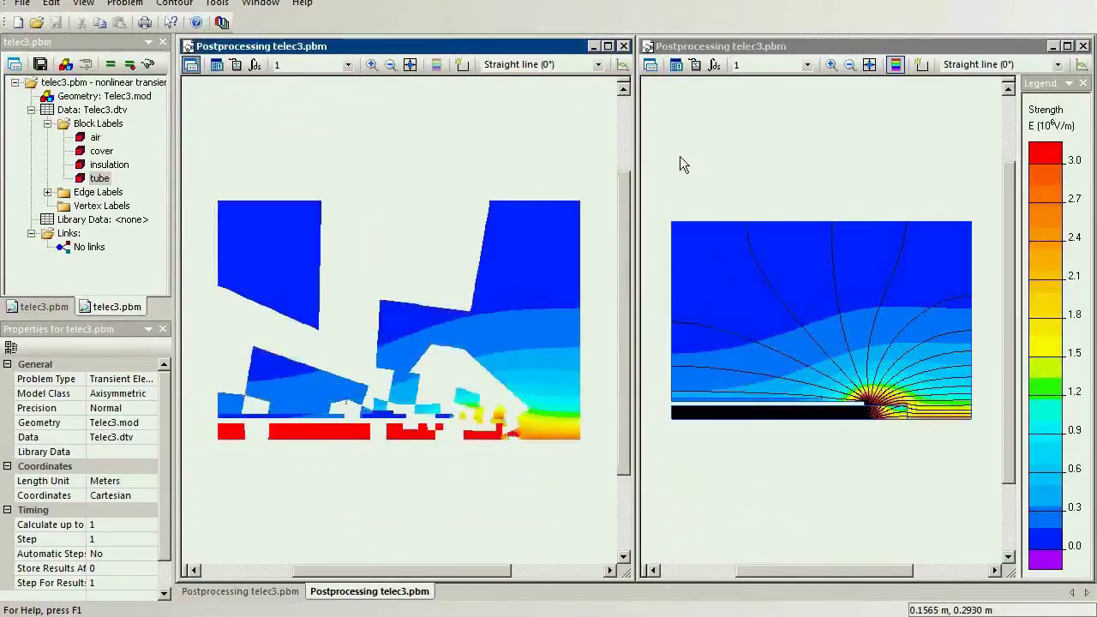
Show the colour legend in the left view and refit the model beside it
click(414, 66)
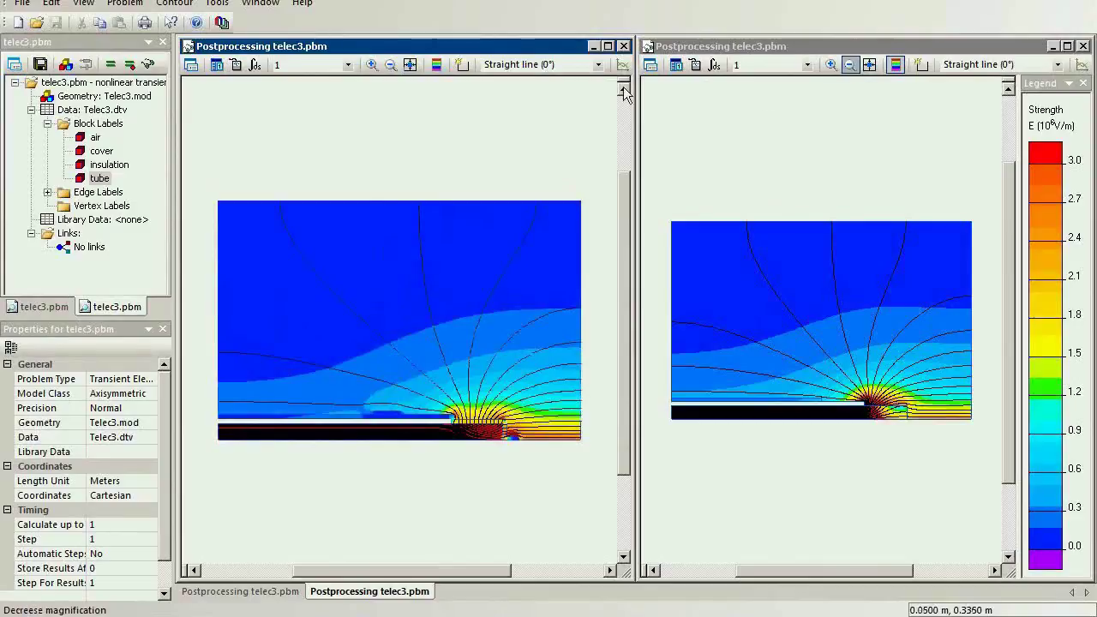
click(435, 66)
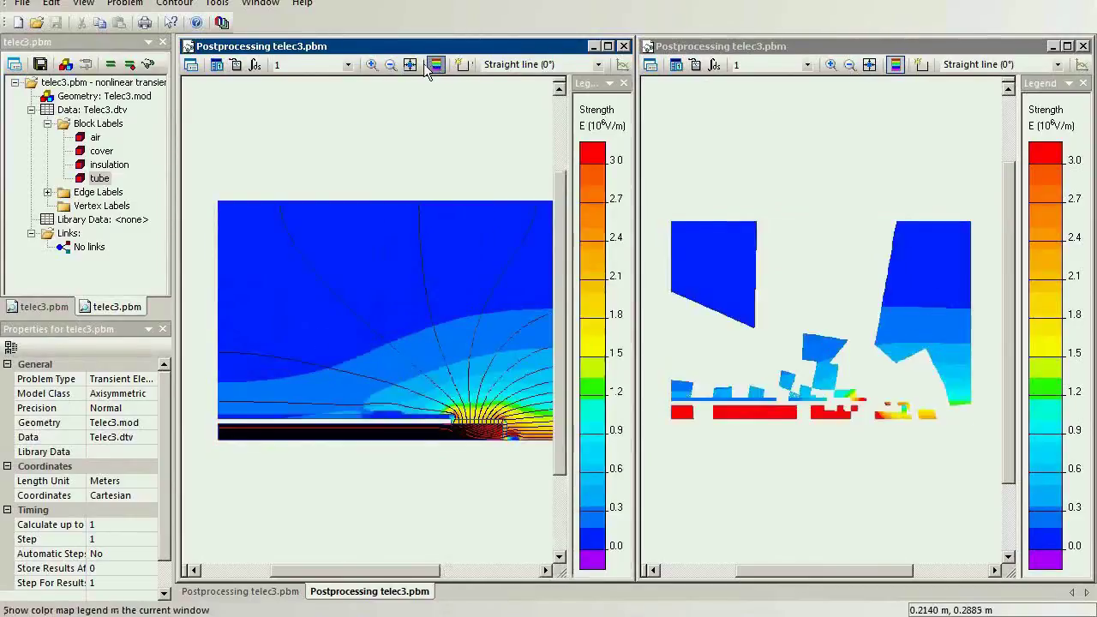
click(413, 64)
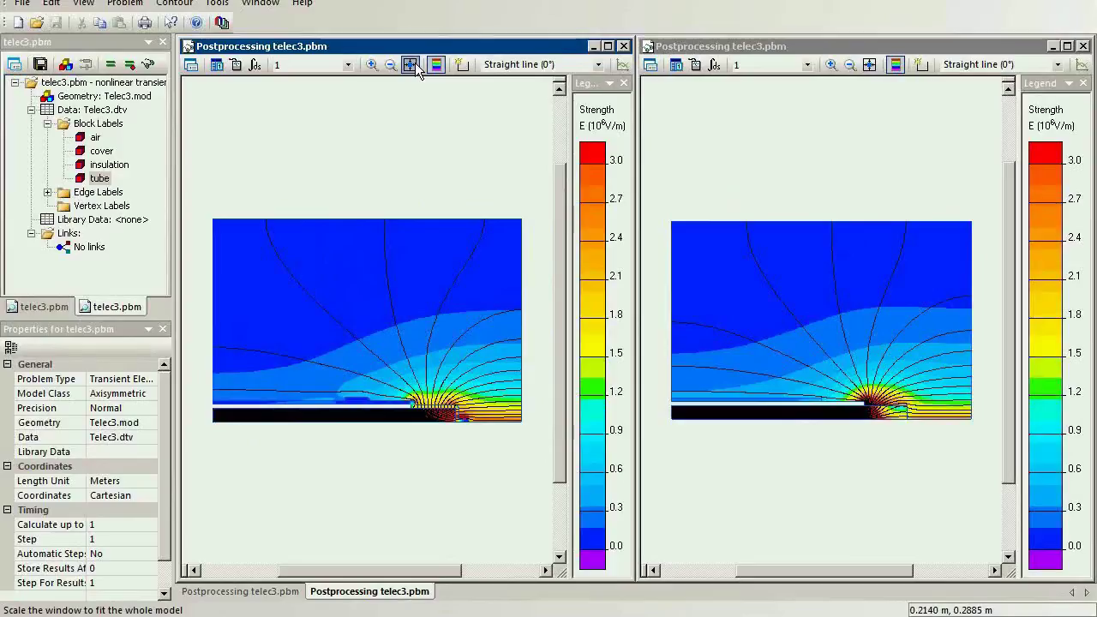
Zoom both the right and left views in on the tube's end
click(372, 67)
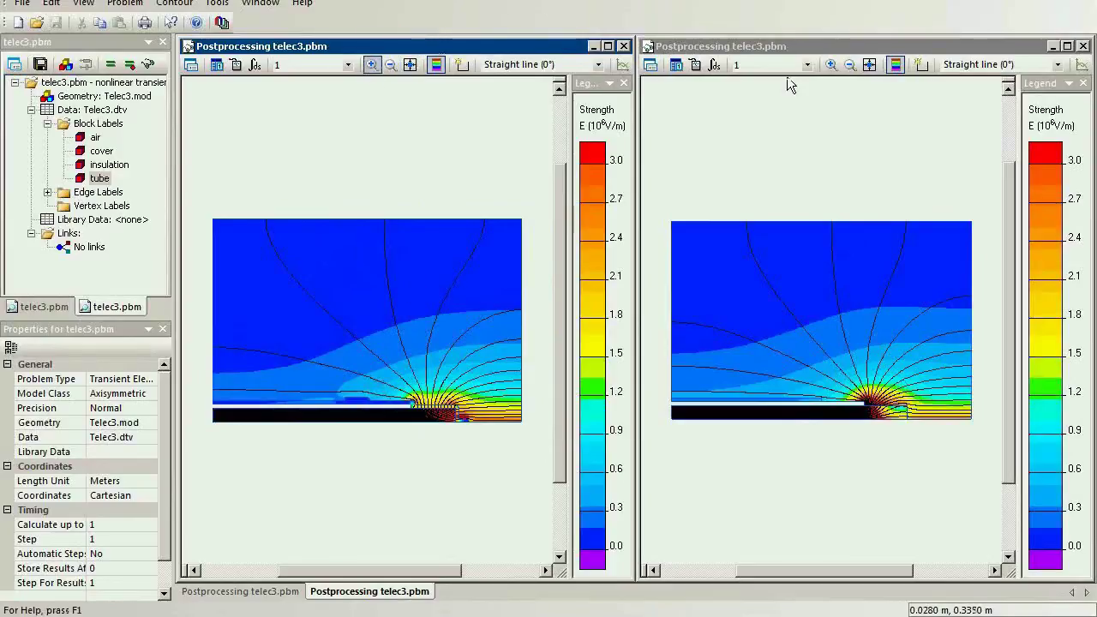
click(830, 66)
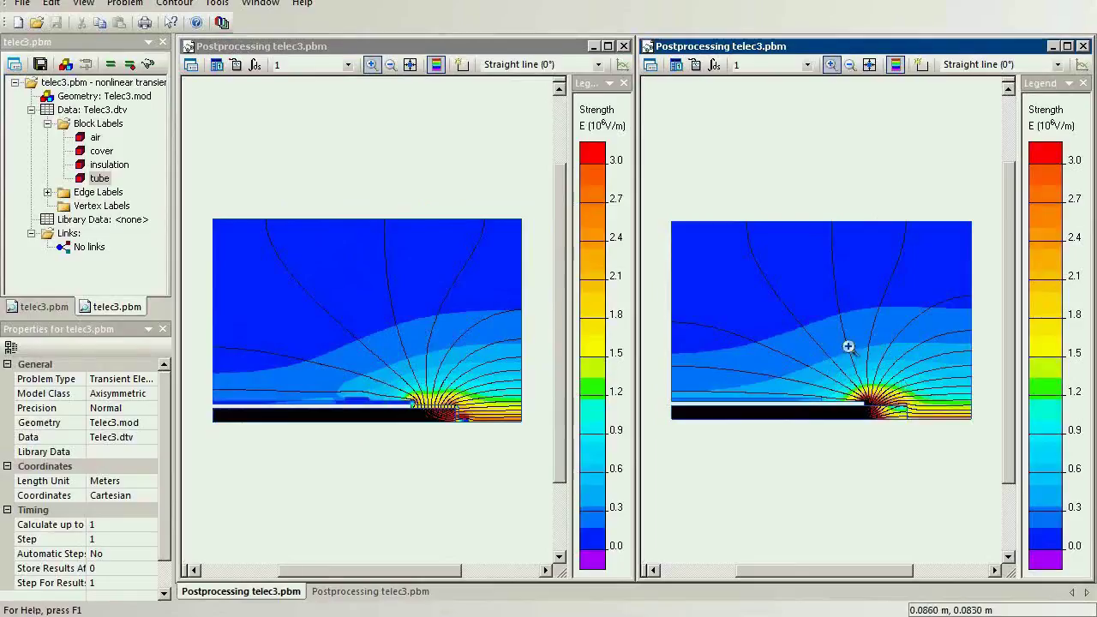
drag(832, 377, 926, 444)
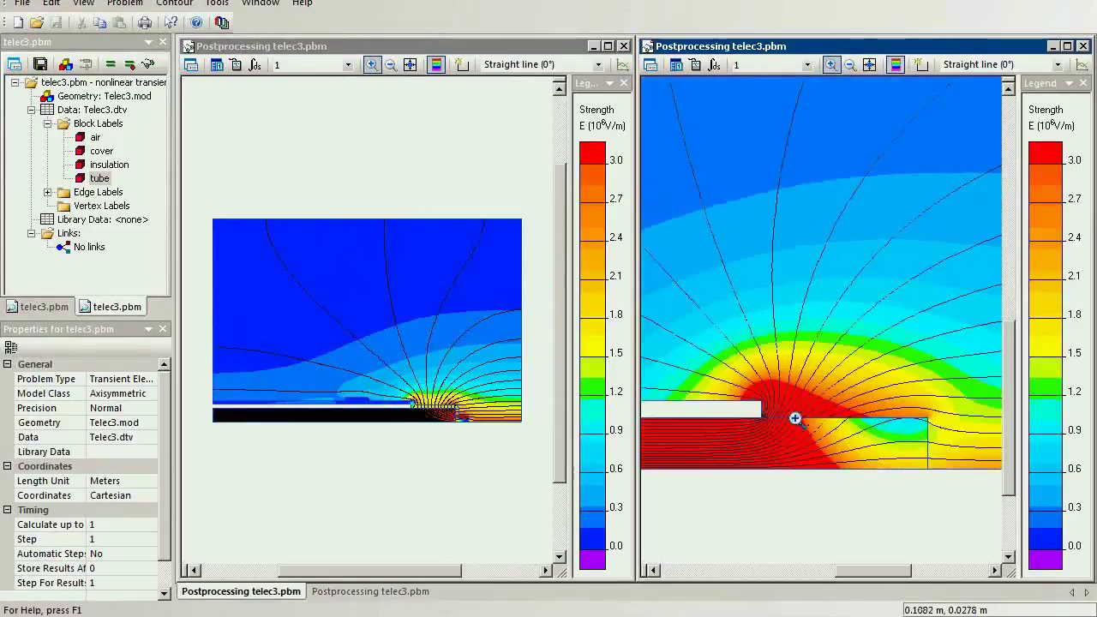
click(354, 48)
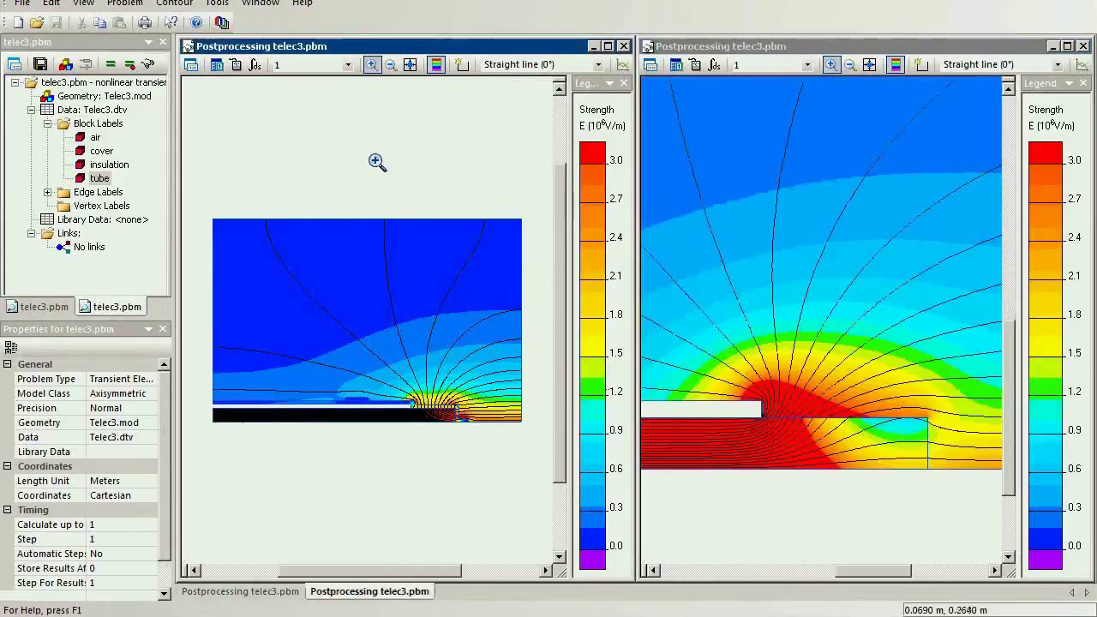
drag(386, 388, 489, 440)
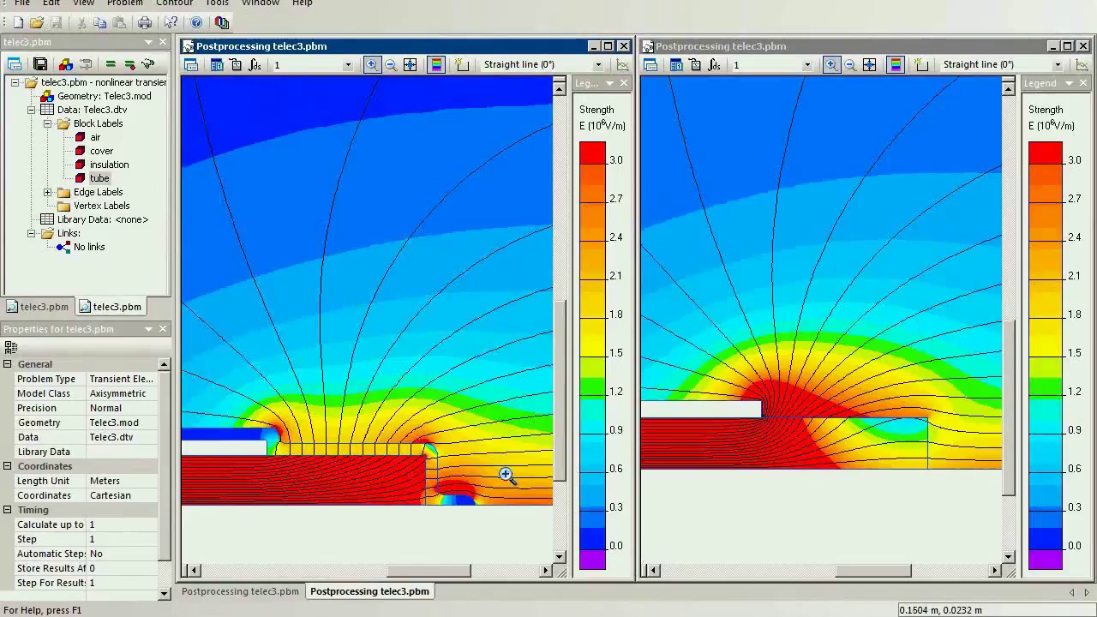
click(558, 556)
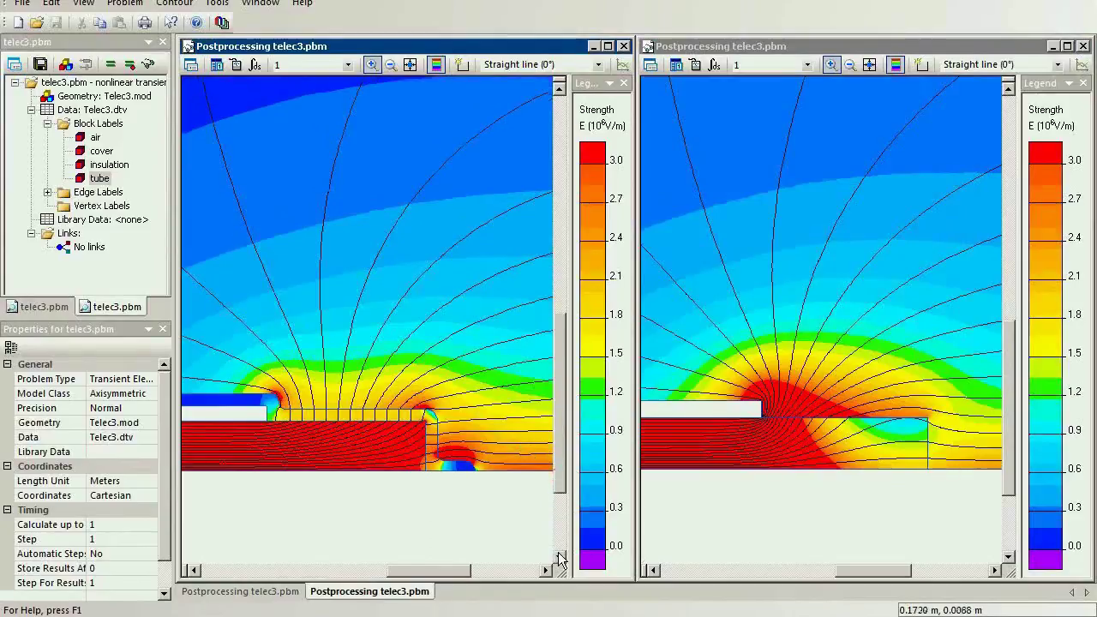
click(672, 48)
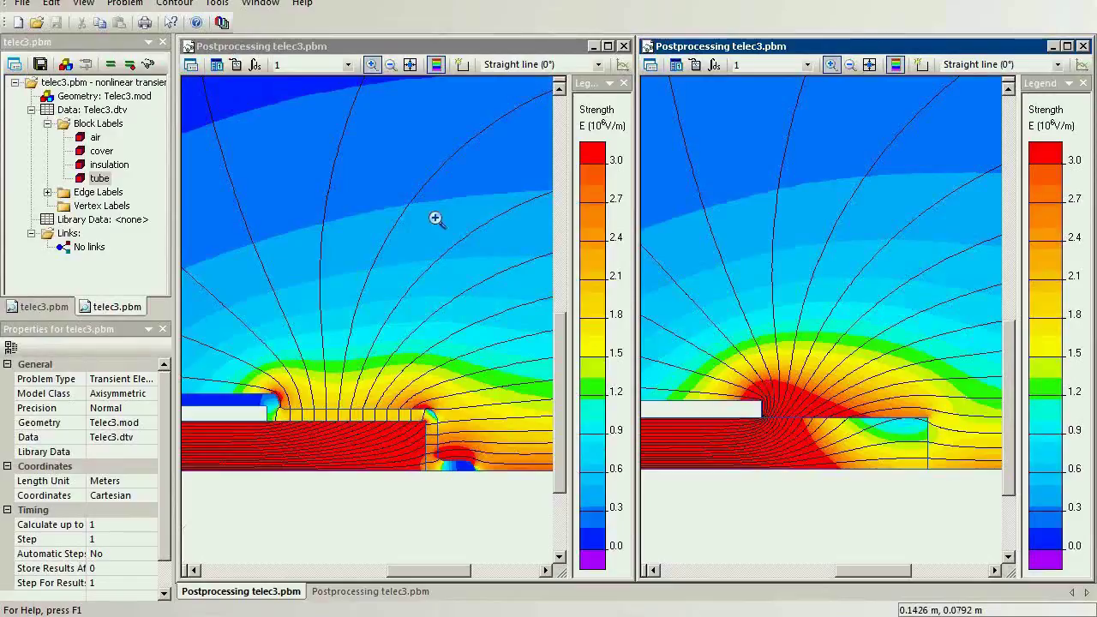
Raise the left view's field strength colour scale maximum to 4000000 V/m
click(190, 66)
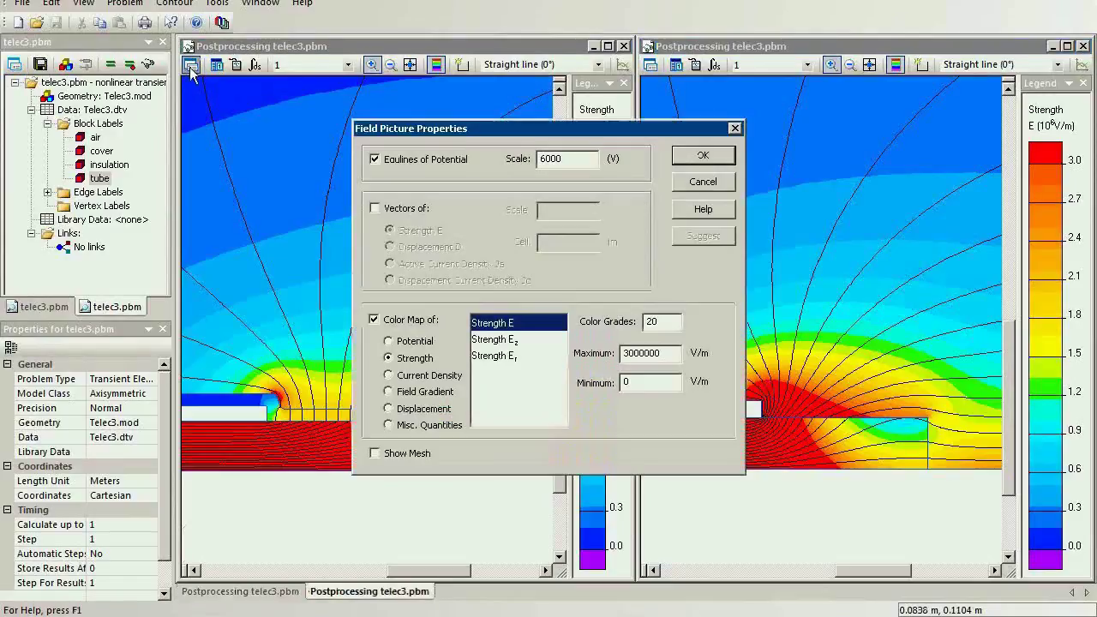
drag(629, 353, 625, 354)
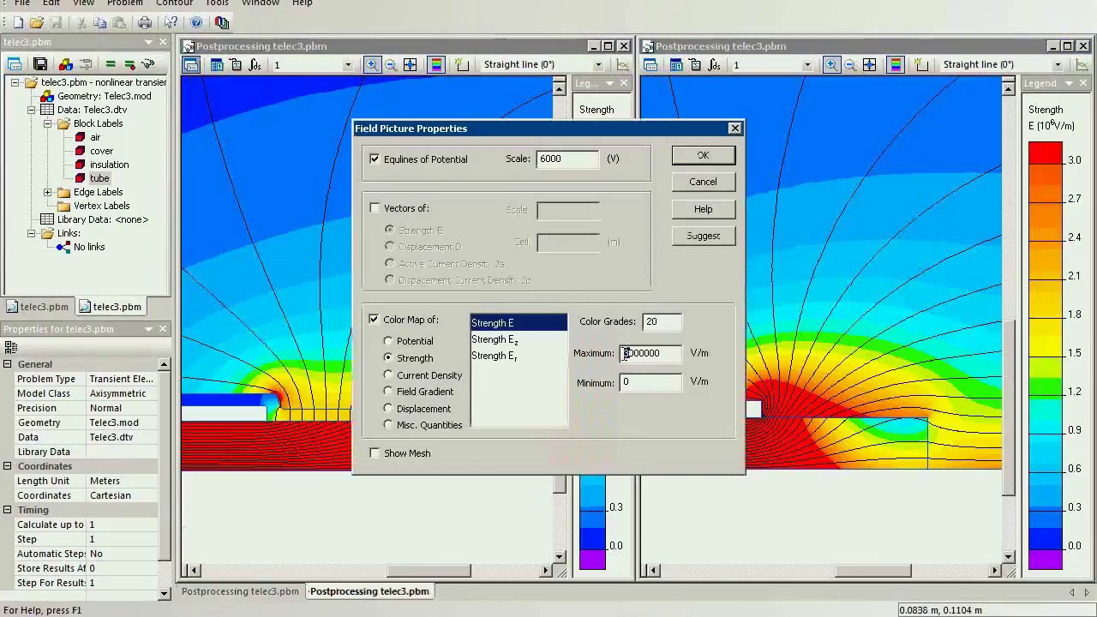
text(4)
click(689, 162)
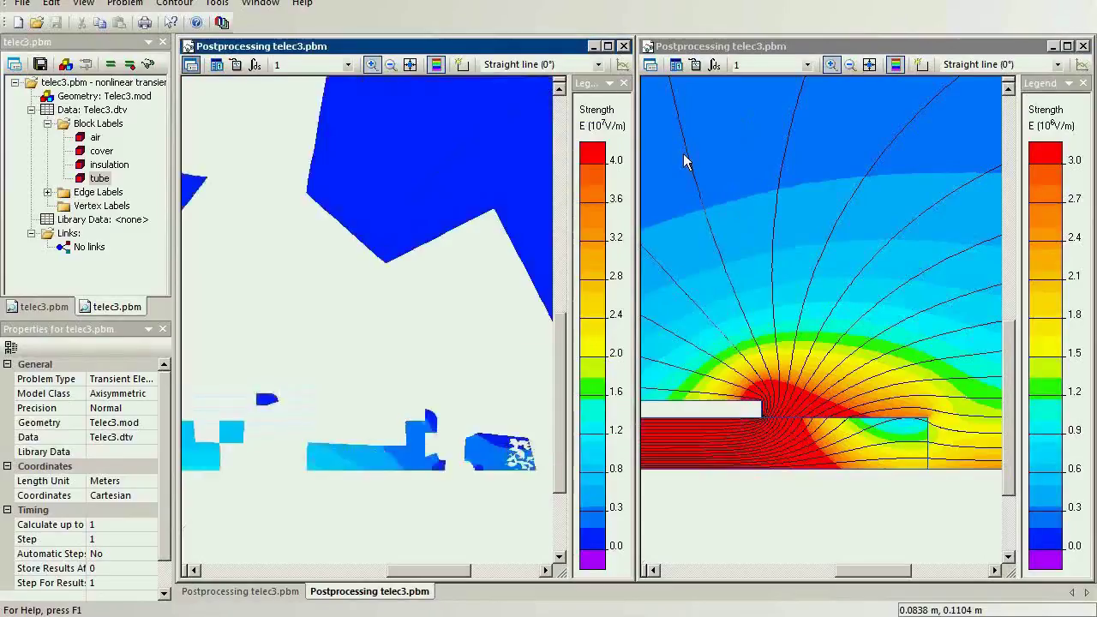
Raise the right view's field strength colour scale maximum to 4000000 V/m as well
click(656, 75)
click(655, 72)
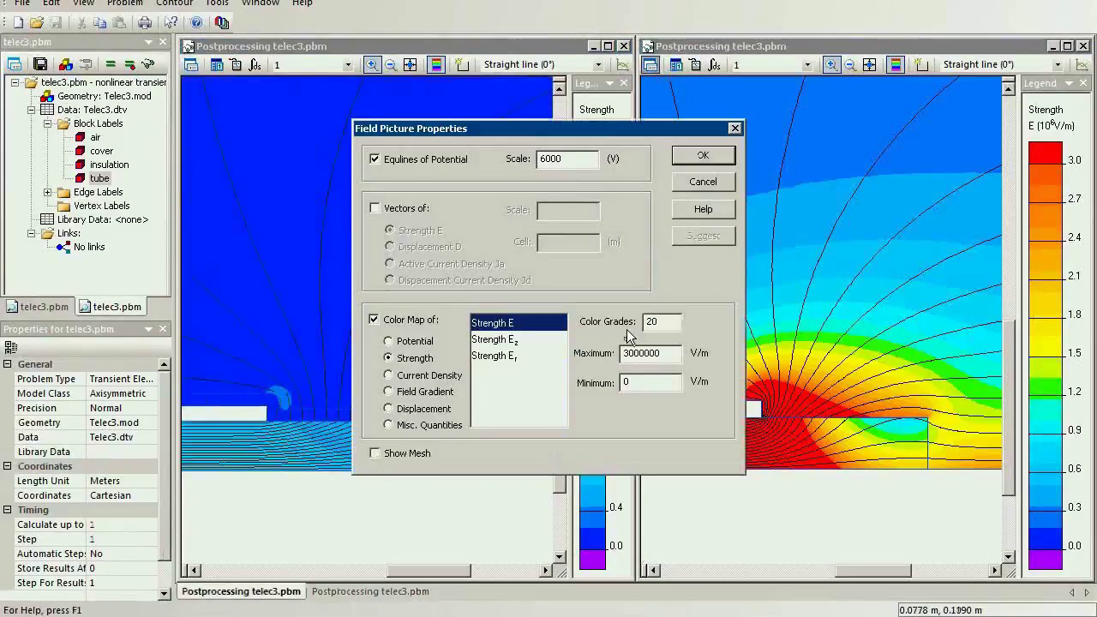
drag(624, 353, 631, 352)
text(4)
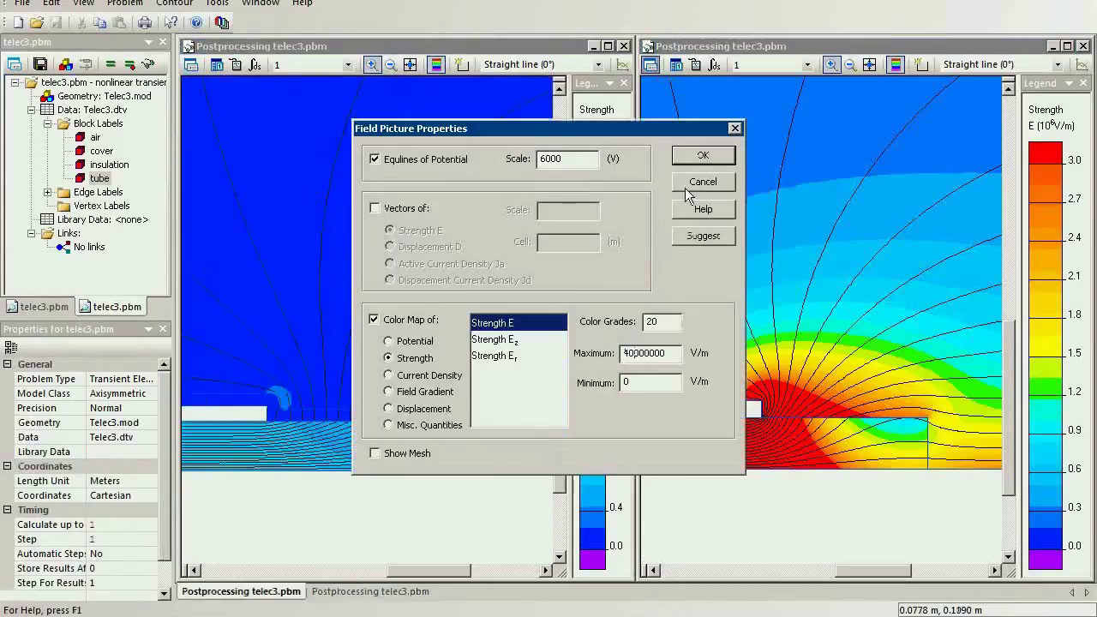
click(695, 154)
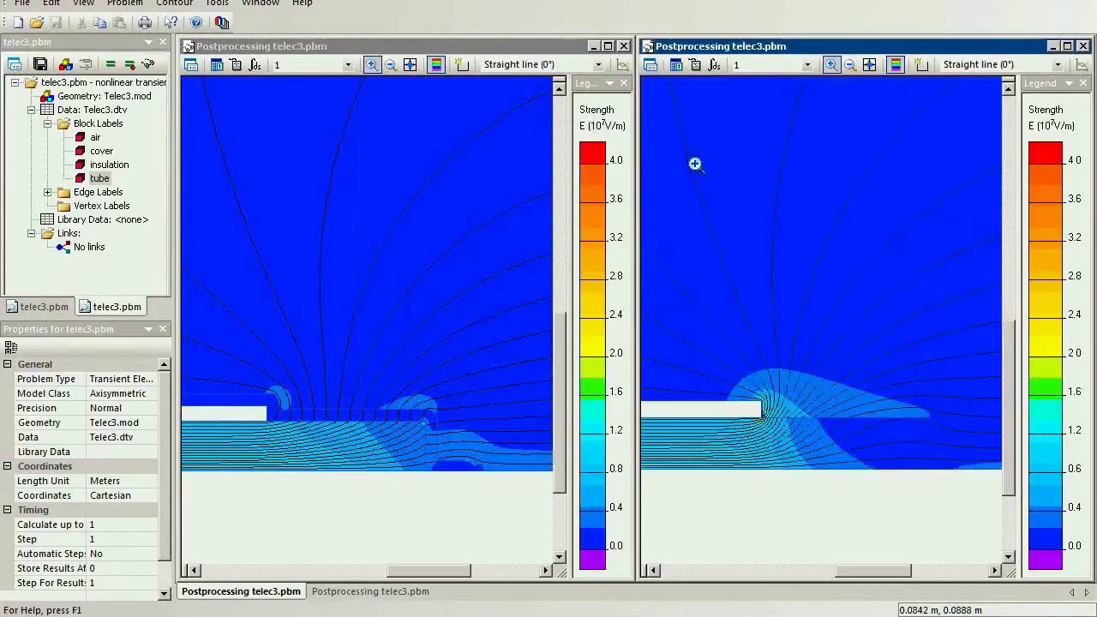